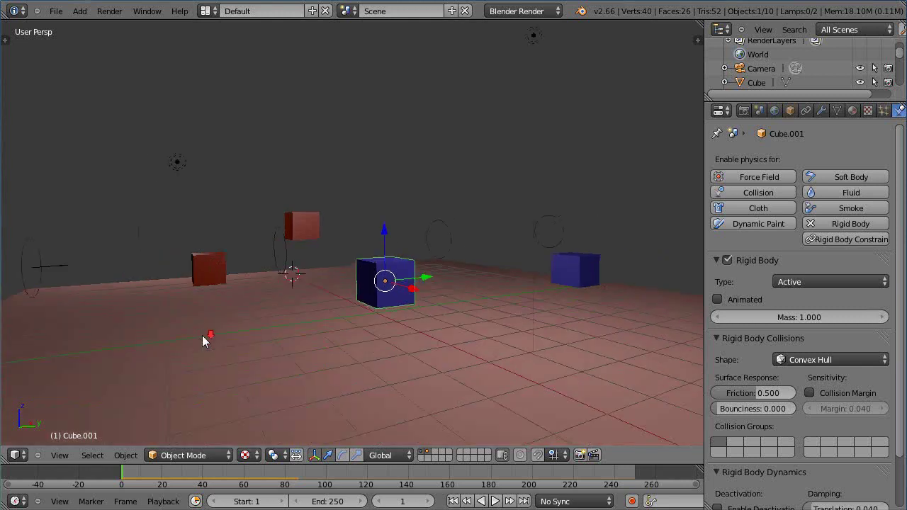
# Preview the simulation, then select the far blue cube named Cube and orbit around it
pyautogui.press('Escape')
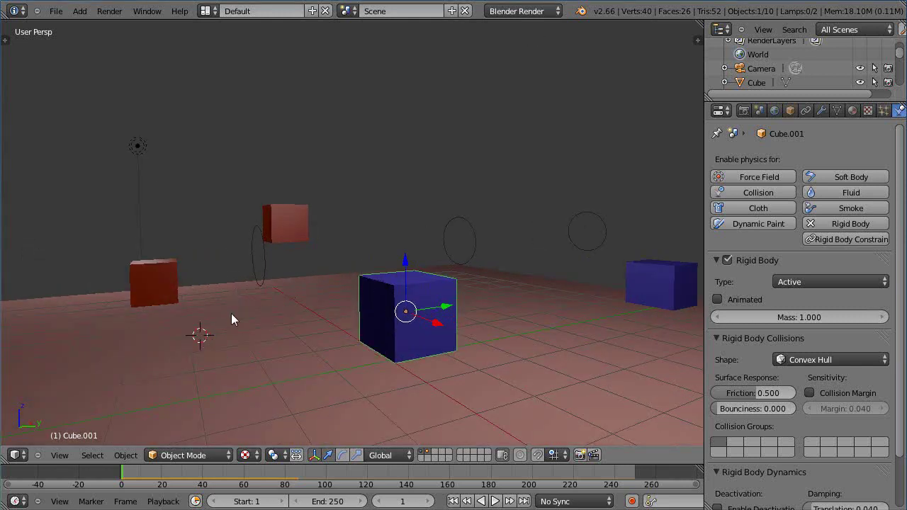
pyautogui.scroll(-4, 414, 348)
pyautogui.scroll(2, 414, 349)
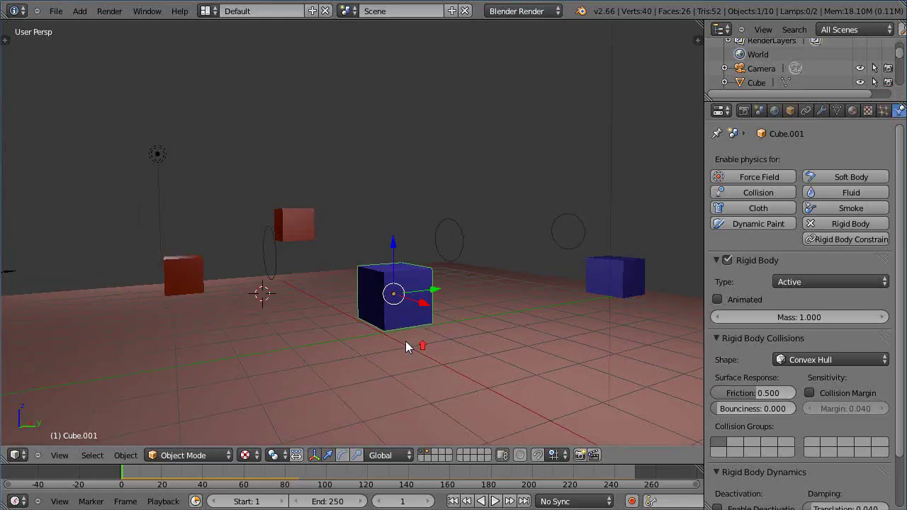
pyautogui.keyDown('shift'); pyautogui.moveTo(403, 340); pyautogui.dragTo(393, 375, button='middle'); pyautogui.keyUp('shift')
pyautogui.scroll(-4, 392, 372)
pyautogui.scroll(4, 391, 372)
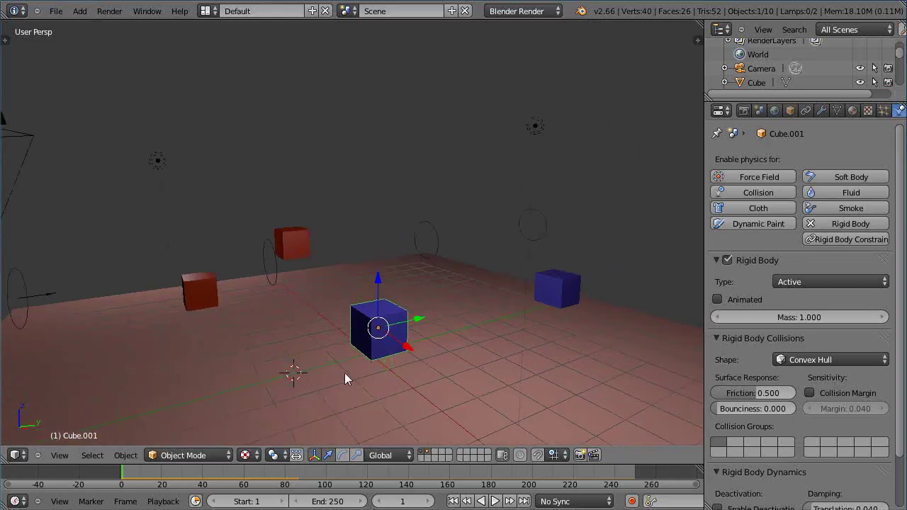
pyautogui.rightClick(561, 300)
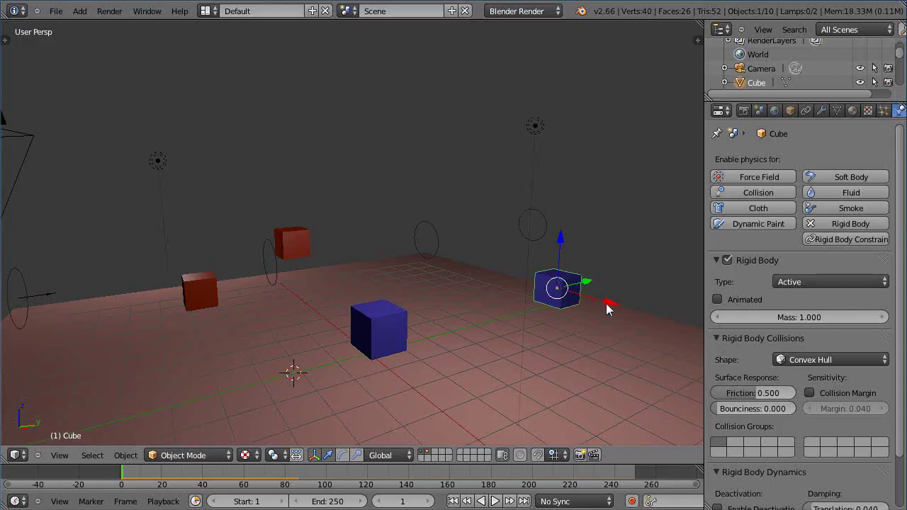
pyautogui.moveTo(597, 321); pyautogui.dragTo(392, 325, button='middle')
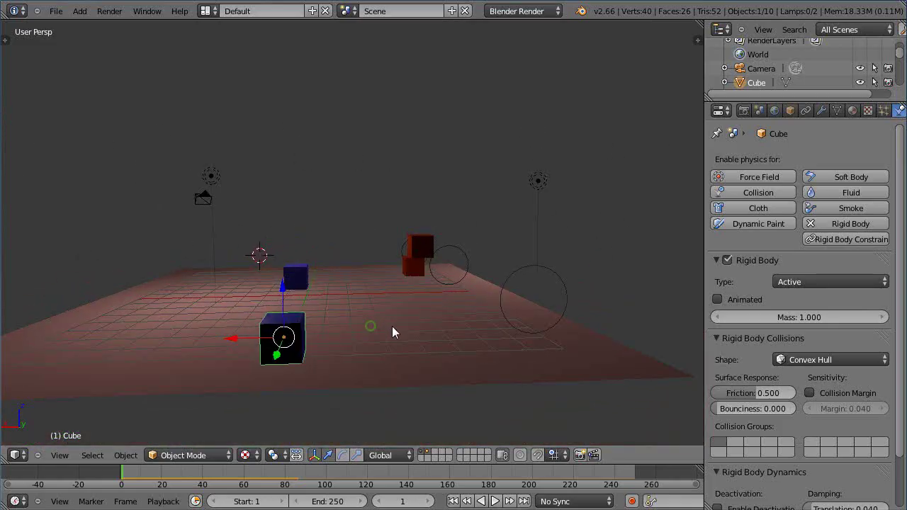
# Switch to a back orthographic view of the blue cube
pyautogui.press('ctrl+KP_3')
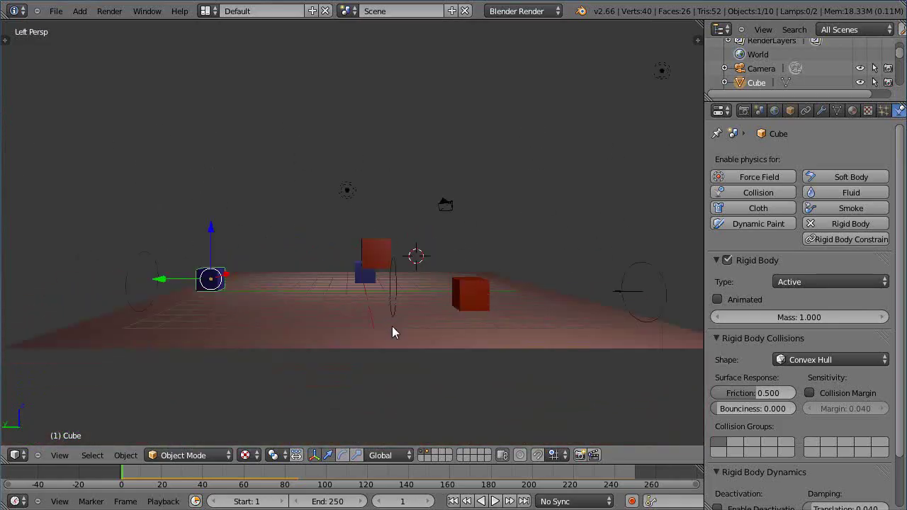
pyautogui.press('KP_3')
pyautogui.press('ctrl+KP_1')
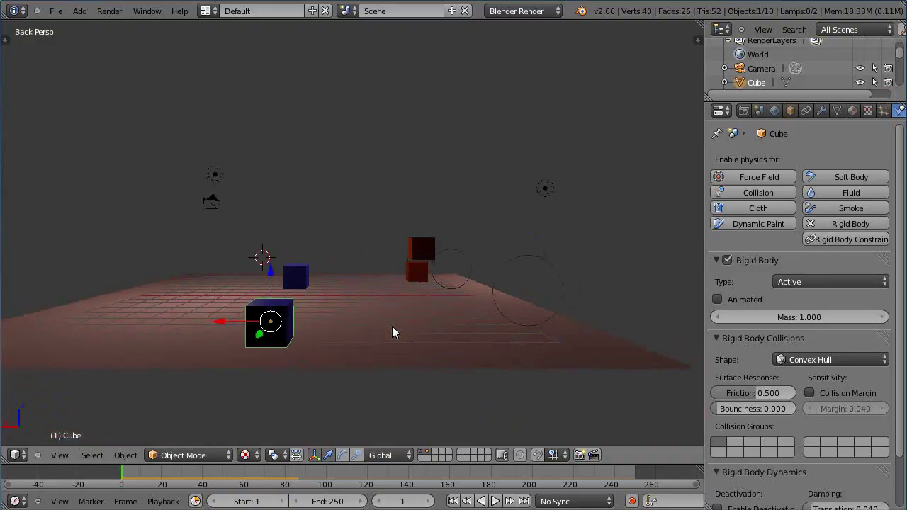
pyautogui.press('KP_5')
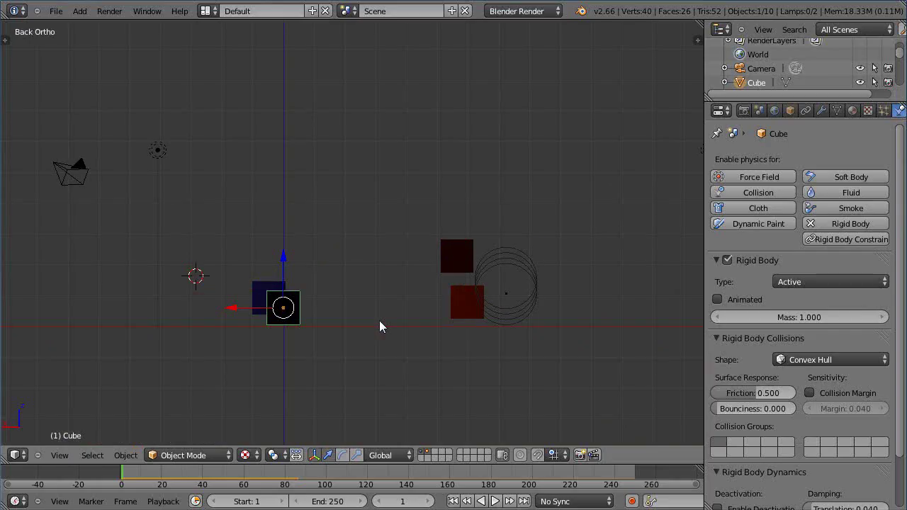
pyautogui.scroll(2, 379, 321)
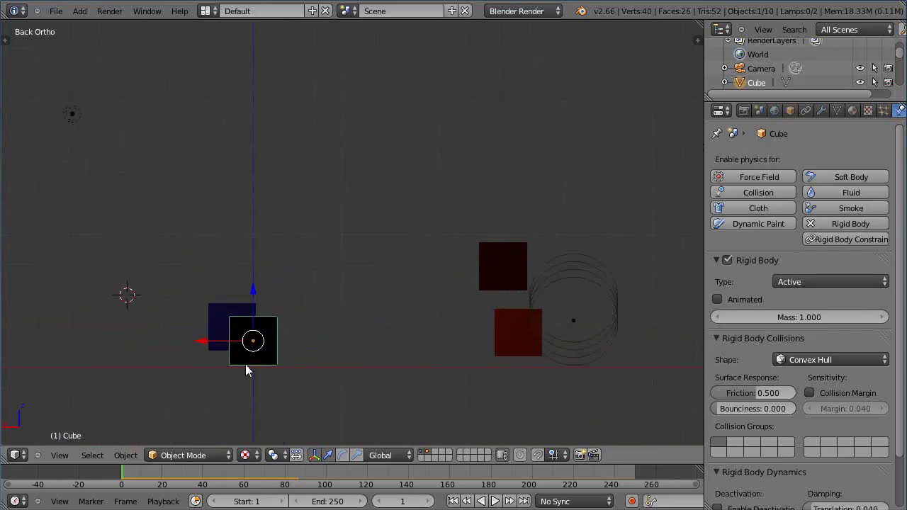
# Duplicate the cube three times along X to form a row of four
pyautogui.hotkey('shift', 'd')
pyautogui.press('x')
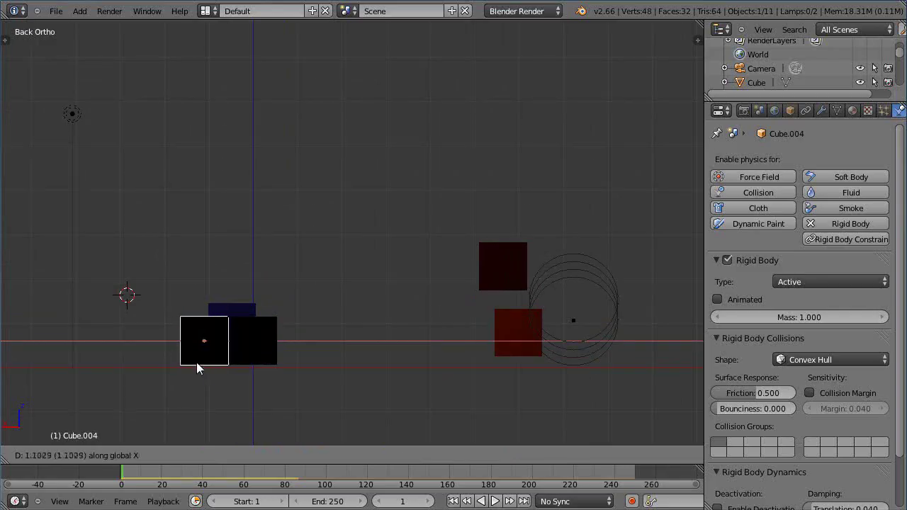
pyautogui.click(197, 363)
pyautogui.hotkey('shift', 'd')
pyautogui.press('x')
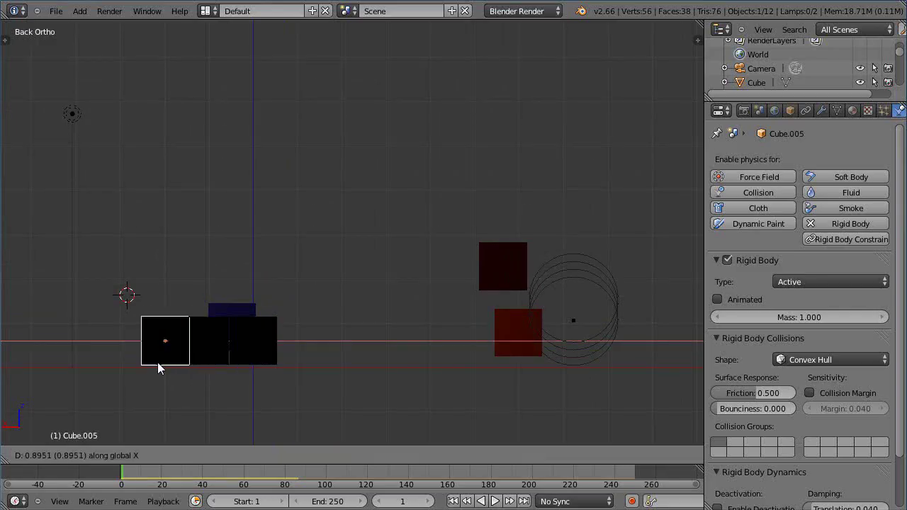
pyautogui.click(149, 362)
pyautogui.hotkey('shift', 'd')
pyautogui.press('x')
pyautogui.click(101, 359)
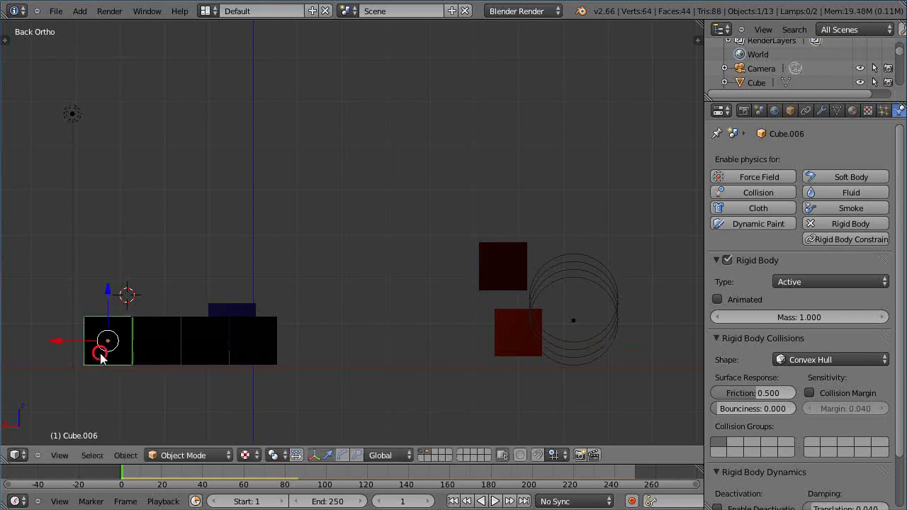
# Select the whole row and stack two copies along Z as rows two and three
pyautogui.keyDown('shift'); pyautogui.click(171, 344); pyautogui.keyUp('shift')
pyautogui.keyDown('shift'); pyautogui.click(222, 344); pyautogui.keyUp('shift')
pyautogui.keyDown('shift'); pyautogui.click(248, 345); pyautogui.keyUp('shift')
pyautogui.hotkey('shift', 'd')
pyautogui.press('z')
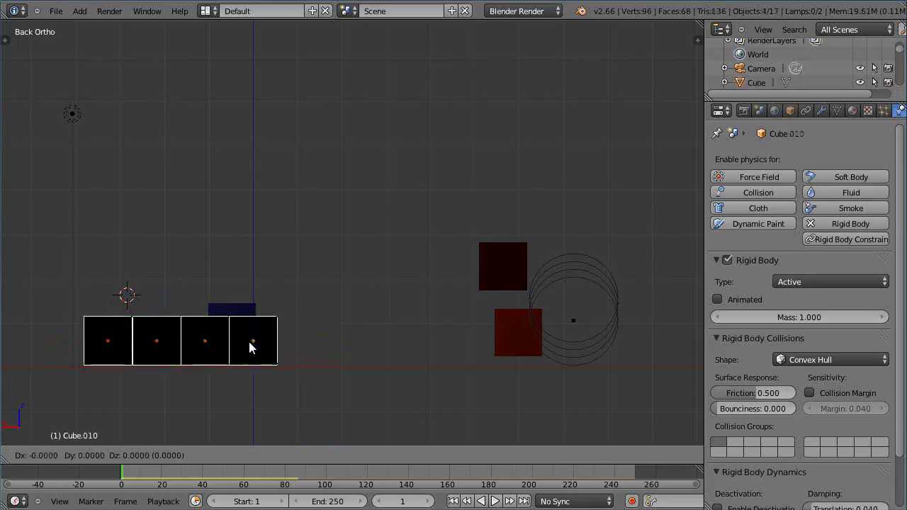
pyautogui.click(263, 292)
pyautogui.hotkey('shift', 'd')
pyautogui.press('z')
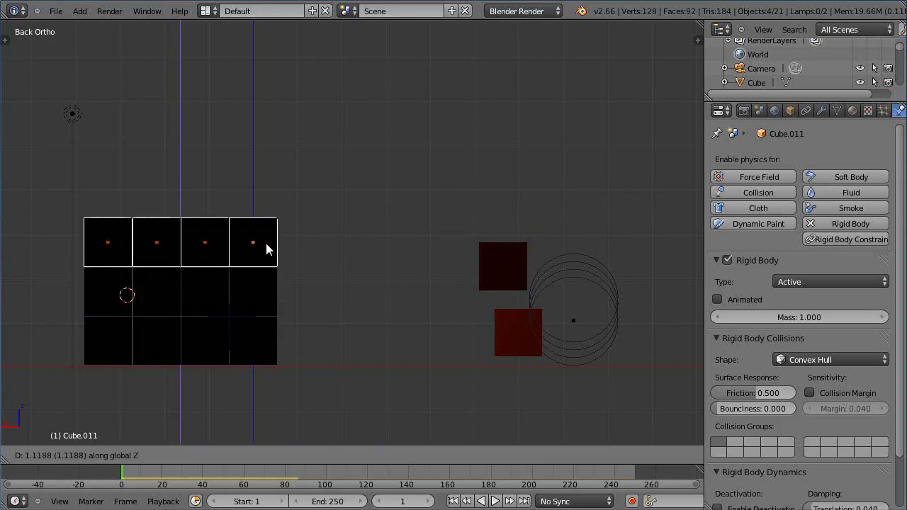
pyautogui.click(266, 243)
# Stack two more row copies along Z to complete five rows
pyautogui.hotkey('shift', 'd')
pyautogui.press('z')
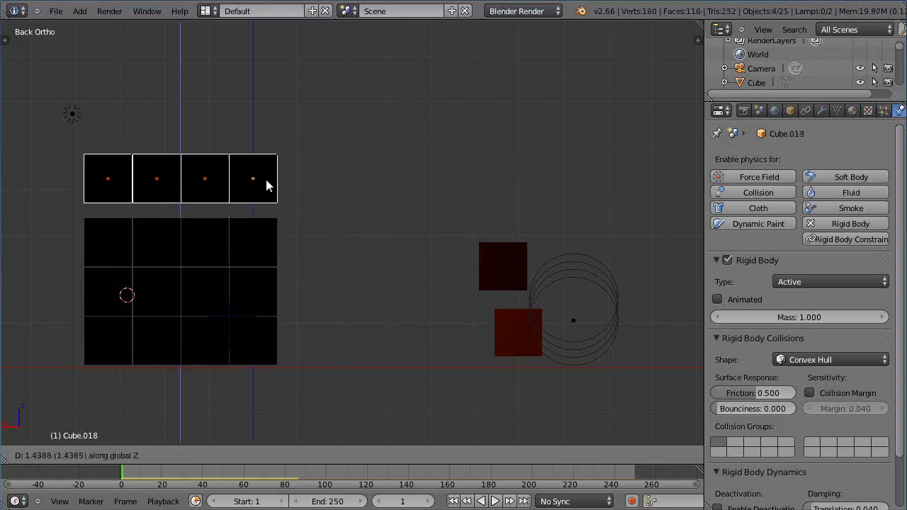
pyautogui.click(269, 193)
pyautogui.hotkey('shift', 'd')
pyautogui.press('z')
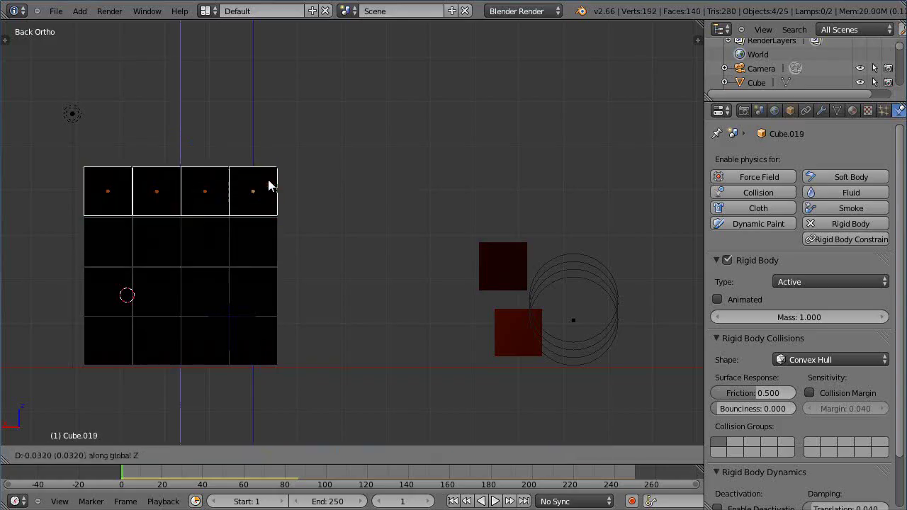
pyautogui.click(267, 144)
# Add every cube of the four-by-five wall to the selection and orbit to inspect it
pyautogui.keyDown('shift'); pyautogui.click(107, 191); pyautogui.keyUp('shift')
pyautogui.keyDown('shift'); pyautogui.click(180, 198); pyautogui.keyUp('shift')
pyautogui.keyDown('shift'); pyautogui.click(155, 192); pyautogui.keyUp('shift')
pyautogui.keyDown('shift'); pyautogui.click(236, 203); pyautogui.keyUp('shift')
pyautogui.keyDown('shift'); pyautogui.click(241, 243); pyautogui.keyUp('shift')
pyautogui.keyDown('shift'); pyautogui.click(199, 241); pyautogui.keyUp('shift')
pyautogui.keyDown('shift'); pyautogui.click(162, 243); pyautogui.keyUp('shift')
pyautogui.keyDown('shift'); pyautogui.click(122, 246); pyautogui.keyUp('shift')
pyautogui.keyDown('shift'); pyautogui.click(122, 293); pyautogui.keyUp('shift')
pyautogui.keyDown('shift'); pyautogui.click(160, 297); pyautogui.keyUp('shift')
pyautogui.keyDown('shift'); pyautogui.click(197, 297); pyautogui.keyUp('shift')
pyautogui.keyDown('shift'); pyautogui.click(241, 301); pyautogui.keyUp('shift')
pyautogui.keyDown('shift'); pyautogui.click(253, 349); pyautogui.keyUp('shift')
pyautogui.keyDown('shift'); pyautogui.click(186, 343); pyautogui.keyUp('shift')
pyautogui.keyDown('shift'); pyautogui.click(158, 337); pyautogui.keyUp('shift')
pyautogui.keyDown('shift'); pyautogui.click(124, 334); pyautogui.keyUp('shift')
pyautogui.moveTo(316, 354); pyautogui.dragTo(203, 355, button='middle')
# In the right side view, duplicate the wall along Y directly behind itself
pyautogui.press('KP_3')
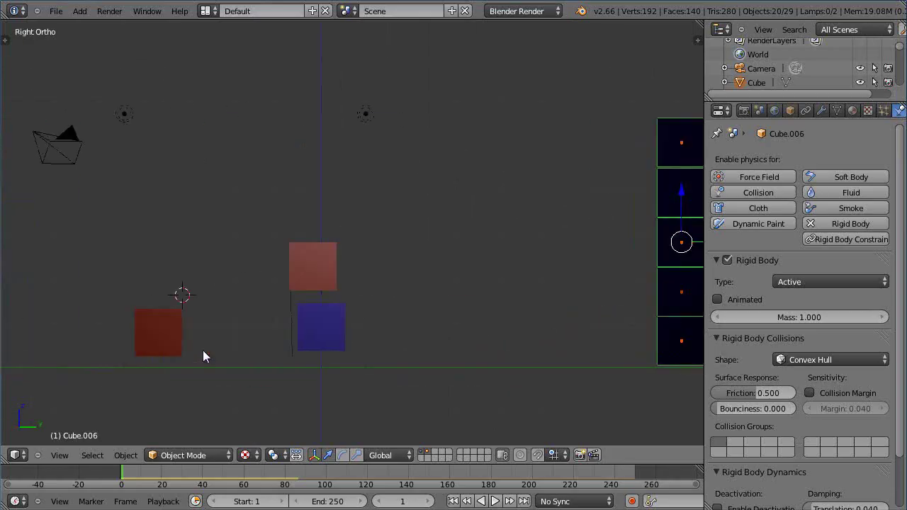
pyautogui.keyDown('shift'); pyautogui.moveTo(335, 357); pyautogui.dragTo(152, 302, button='middle'); pyautogui.keyUp('shift')
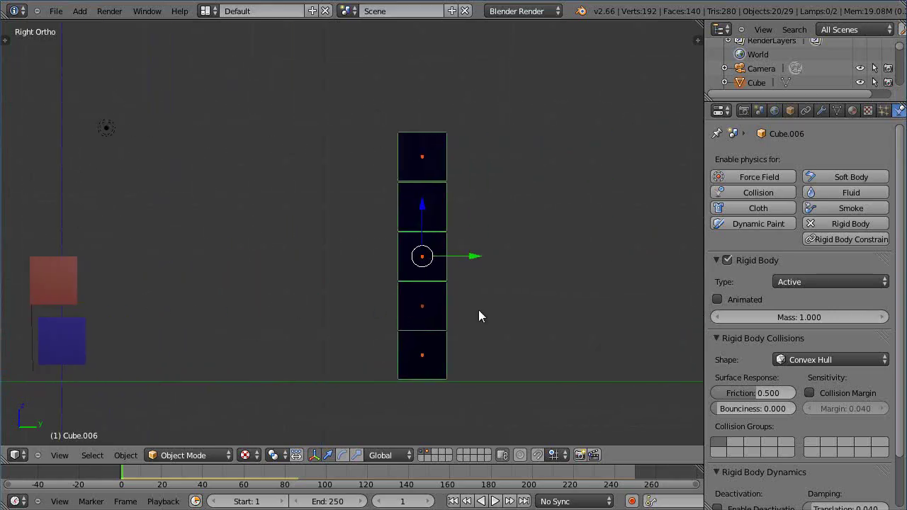
pyautogui.hotkey('shift', 'd')
pyautogui.press('y')
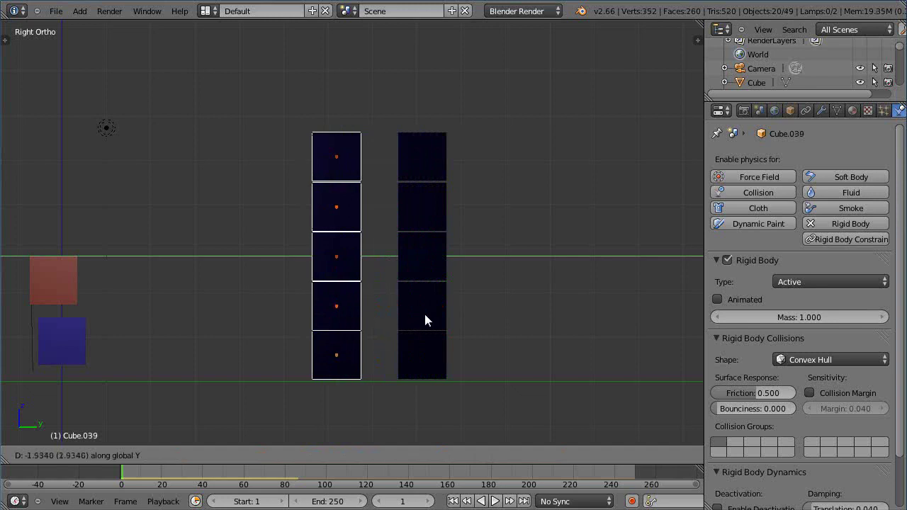
pyautogui.click(443, 317)
# Orbit to a perspective view of the forty-cube wall and play the simulation
pyautogui.moveTo(314, 364); pyautogui.dragTo(374, 348, button='middle')
pyautogui.scroll(3, 383, 345)
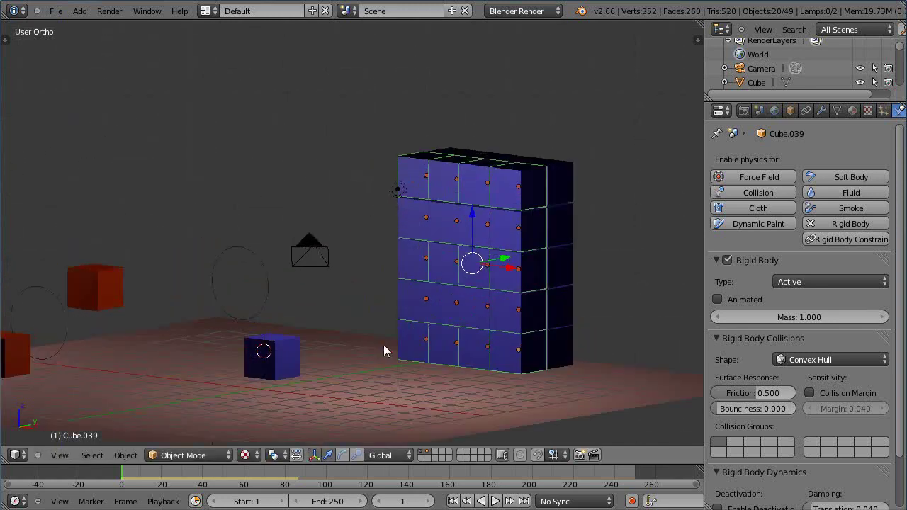
pyautogui.press('KP_5')
pyautogui.moveTo(381, 381)
pyautogui.mouseDown(button='middle')
pyautogui.moveTo(387, 366)
pyautogui.moveTo(378, 363)
pyautogui.mouseUp(button='middle')
pyautogui.hotkey('alt', 'a')
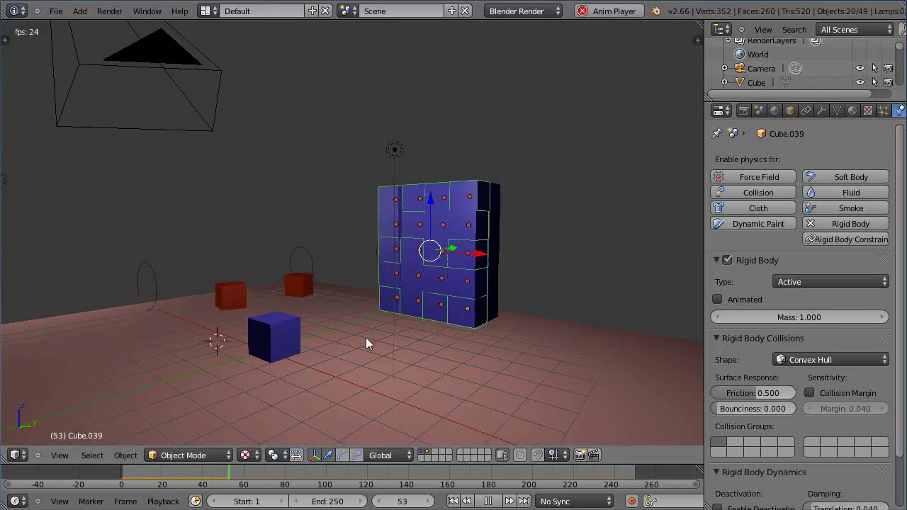
pyautogui.press('Escape')
pyautogui.rightClick(266, 325)
pyautogui.rightClick(419, 291)
pyautogui.rightClick(66, 316)
pyautogui.rightClick(178, 276)
pyautogui.rightClick(261, 322)
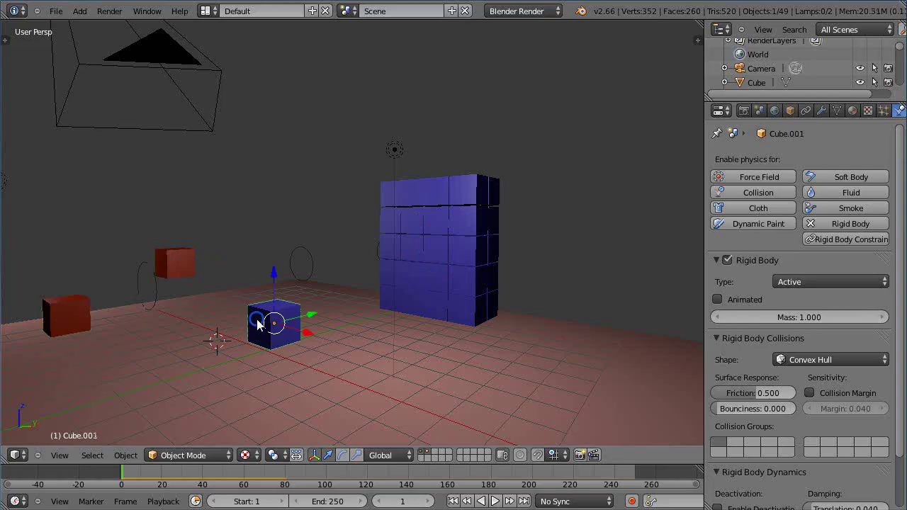
pyautogui.rightClick(415, 283)
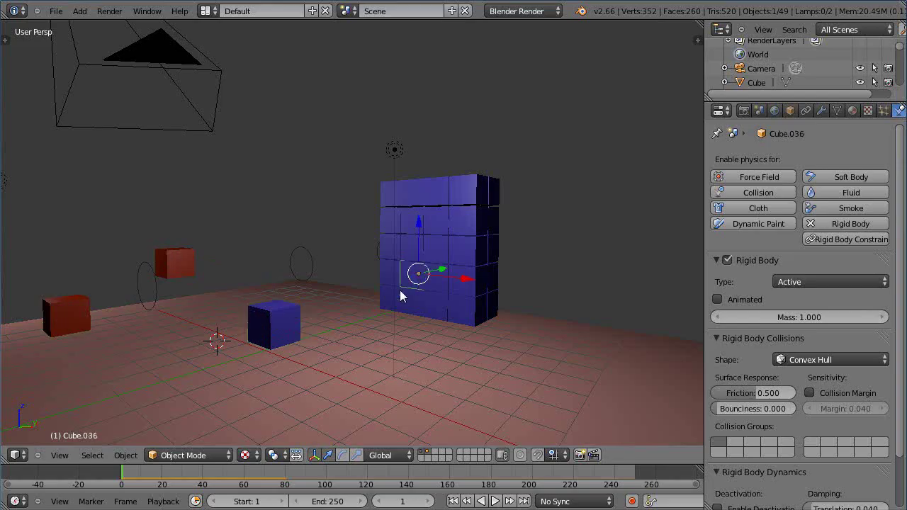
pyautogui.rightClick(275, 321)
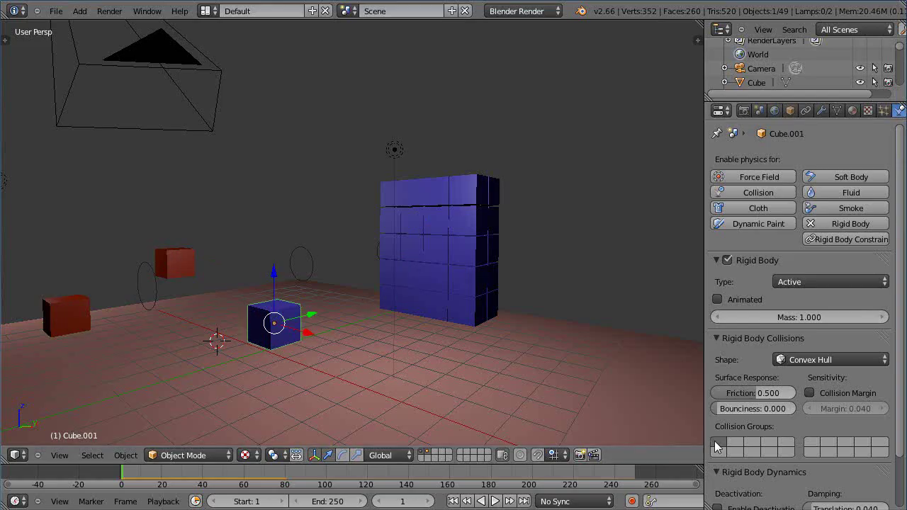
pyautogui.rightClick(418, 273)
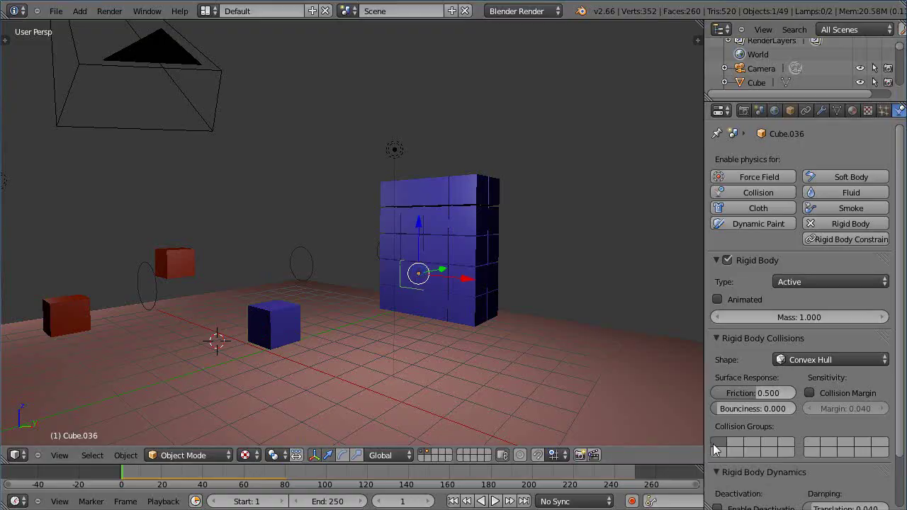
pyautogui.rightClick(274, 321)
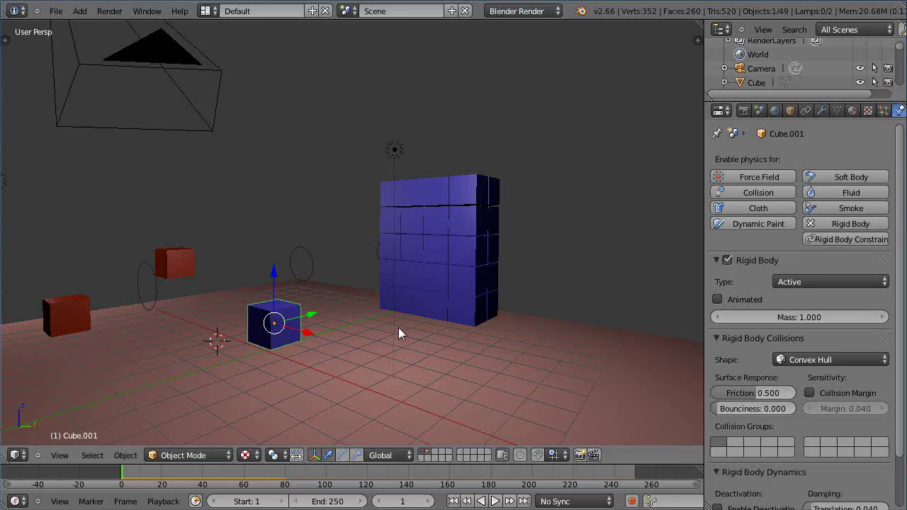
pyautogui.press('KP_0')
pyautogui.press('KP_0')
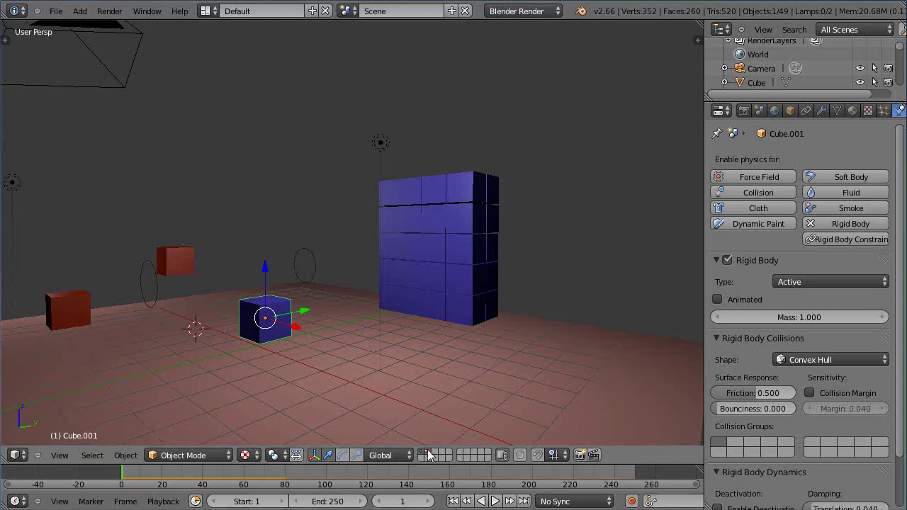
# Orbit to a side view of the wall and show only the layer with the cube and wall
pyautogui.moveTo(326, 363); pyautogui.dragTo(466, 360, button='middle')
pyautogui.moveTo(474, 328); pyautogui.dragTo(328, 404, button='middle')
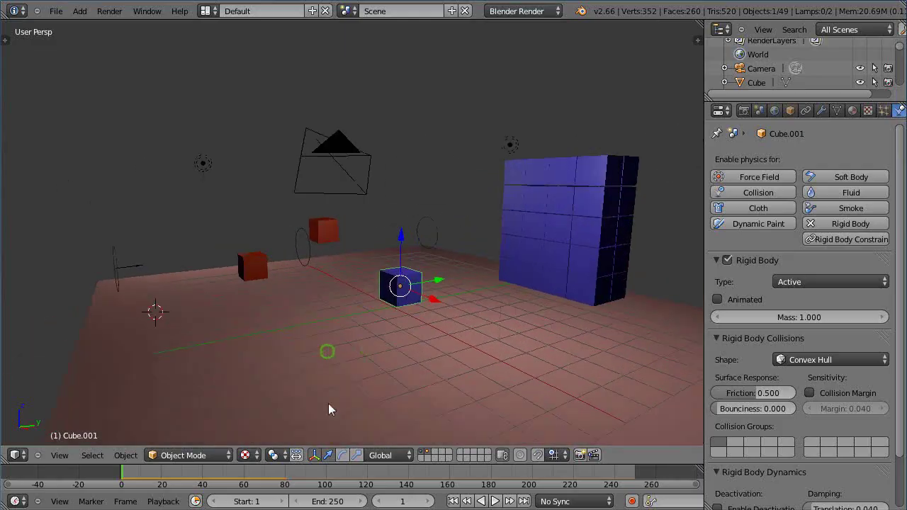
pyautogui.click(425, 452)
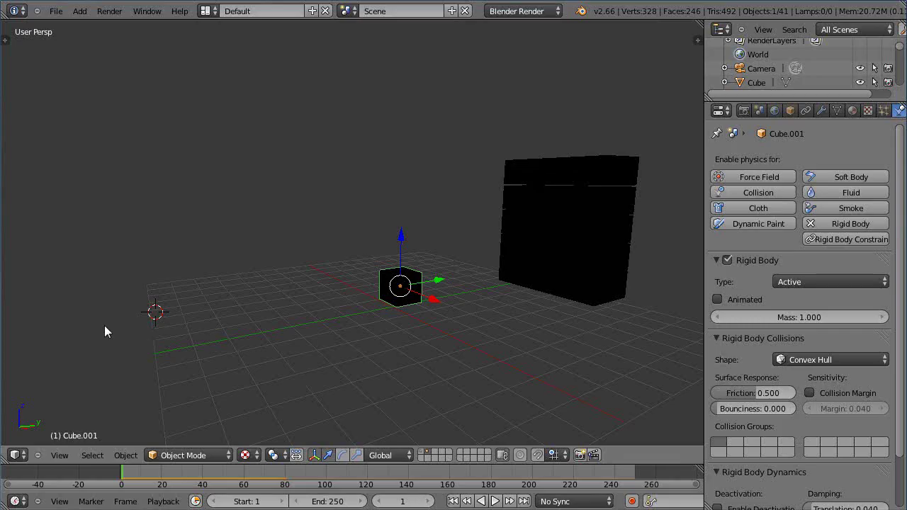
# Add a Wind force field rotated about X toward the wall, with Strength 149.164
pyautogui.hotkey('shift', 'a')
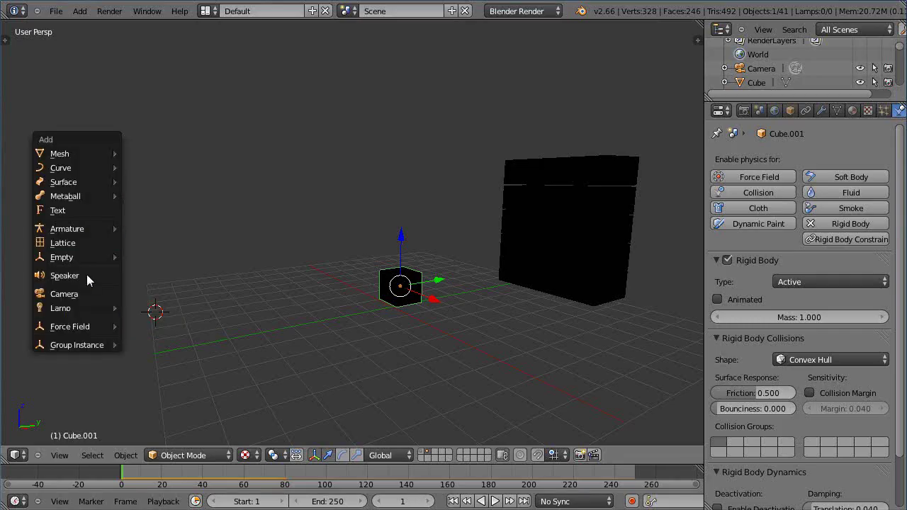
pyautogui.moveTo(73, 328)
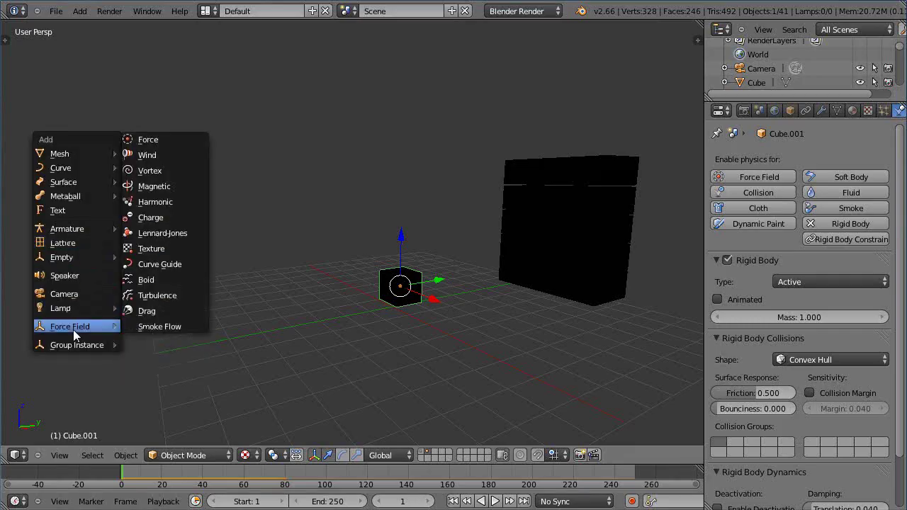
pyautogui.click(138, 158)
pyautogui.press('r')
pyautogui.press('x')
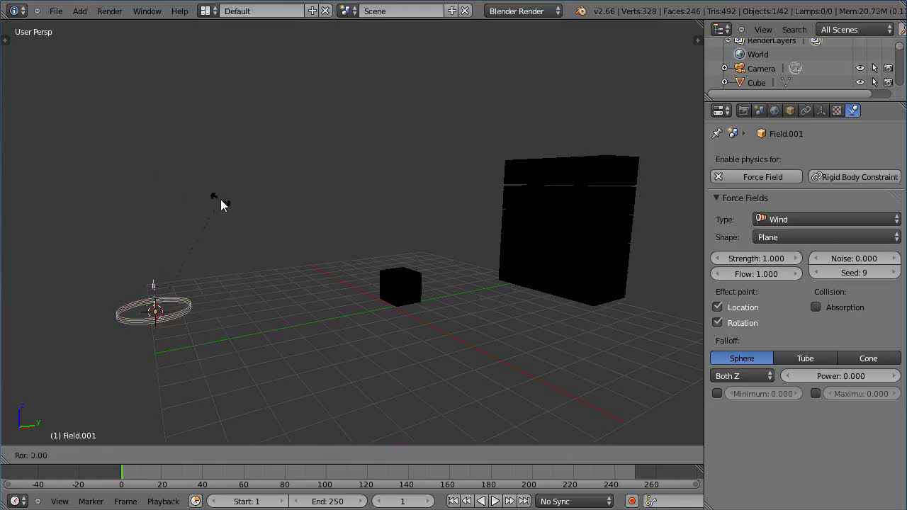
pyautogui.click(222, 353)
pyautogui.moveTo(742, 258); pyautogui.dragTo(778, 260)
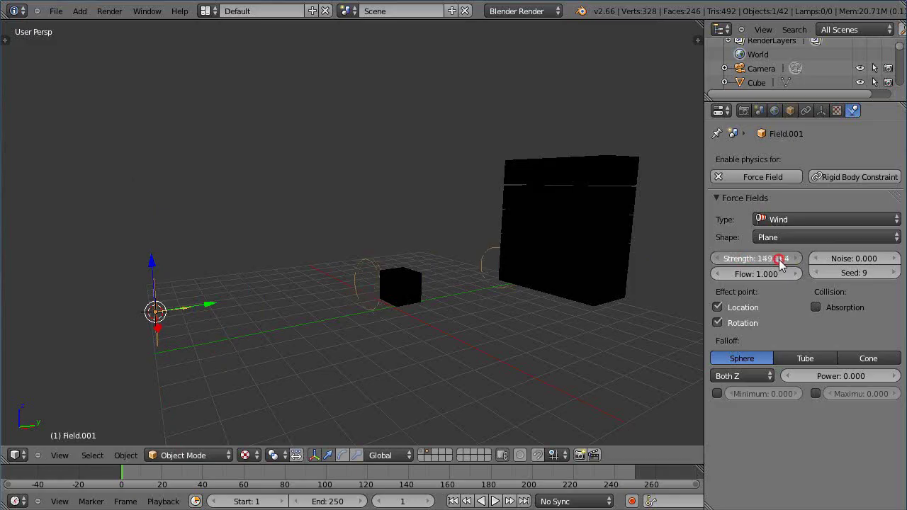
# Show the floor, red cubes and lamps again, play the wind simulation, then rewind to frame 1
pyautogui.keyDown('shift'); pyautogui.click(424, 454); pyautogui.keyUp('shift')
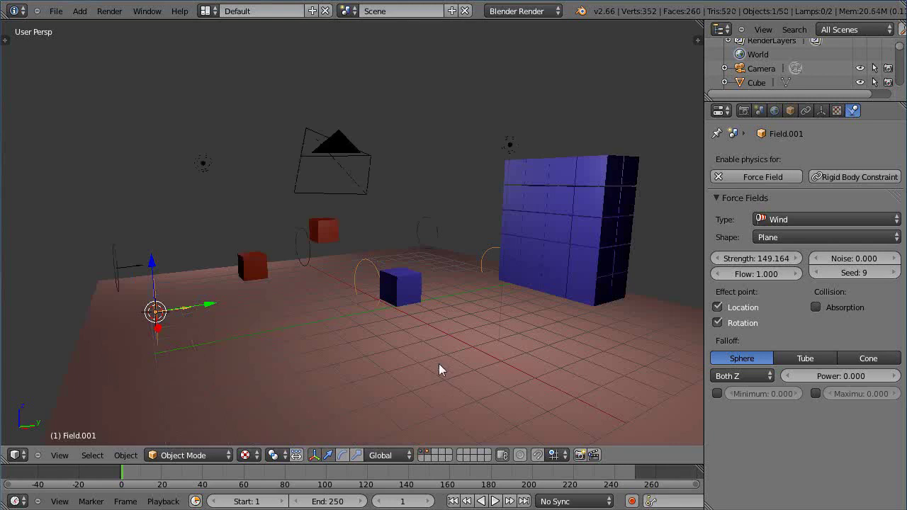
pyautogui.scroll(3, 437, 375)
pyautogui.hotkey('alt', 'a')
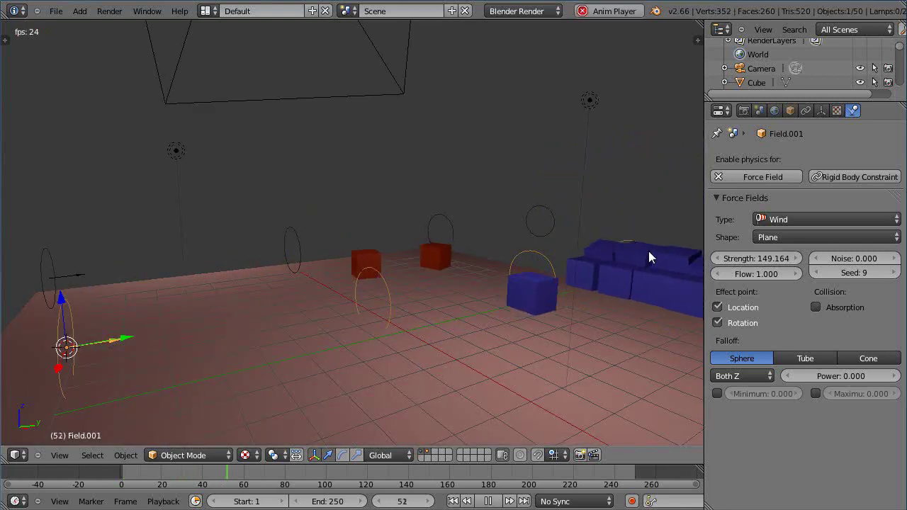
pyautogui.scroll(-4, 513, 321)
pyautogui.scroll(3, 513, 321)
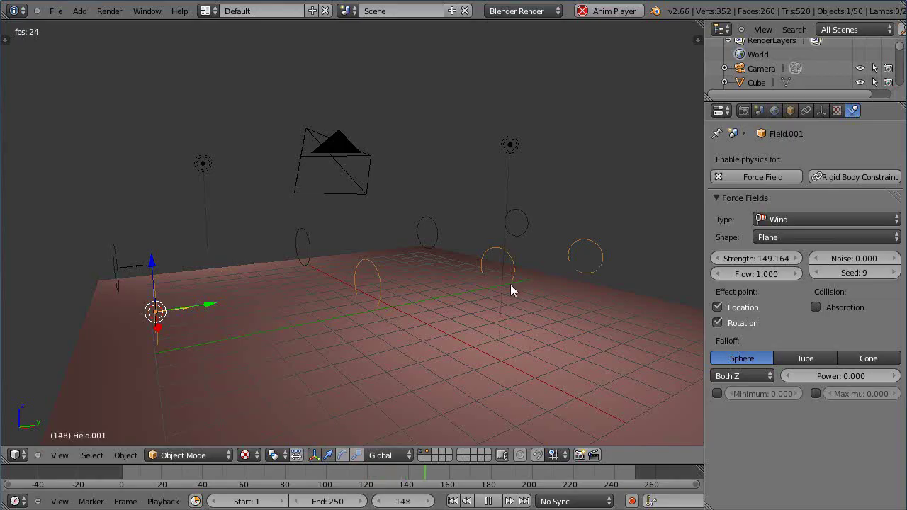
pyautogui.press('Escape')
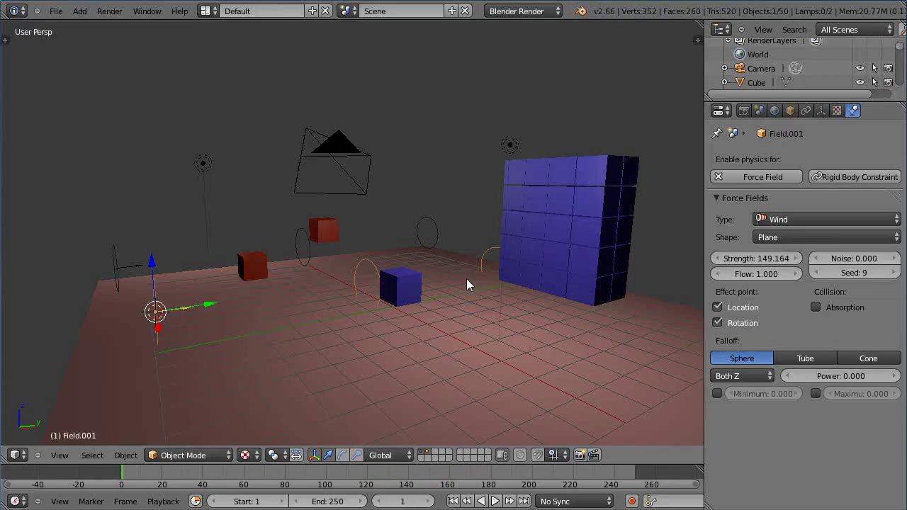
pyautogui.scroll(2, 417, 295)
pyautogui.rightClick(417, 299)
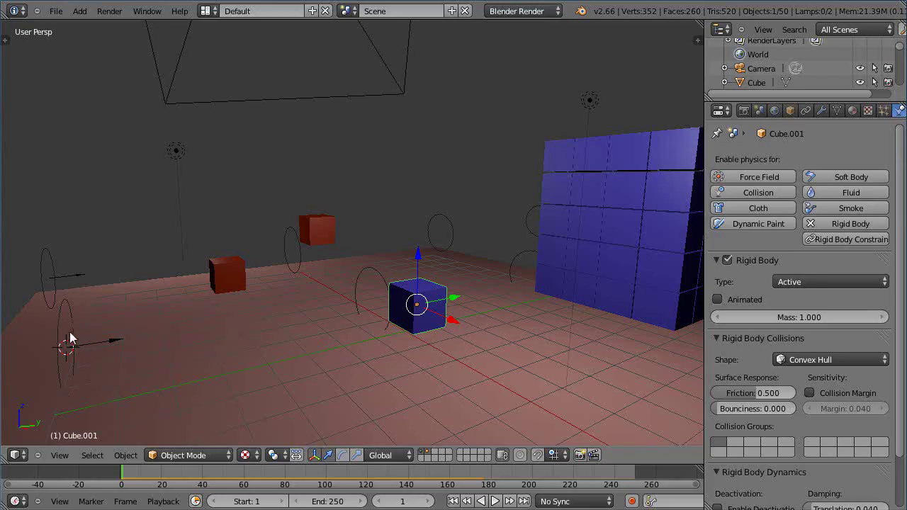
pyautogui.rightClick(429, 297)
pyautogui.rightClick(428, 298)
pyautogui.rightClick(73, 310)
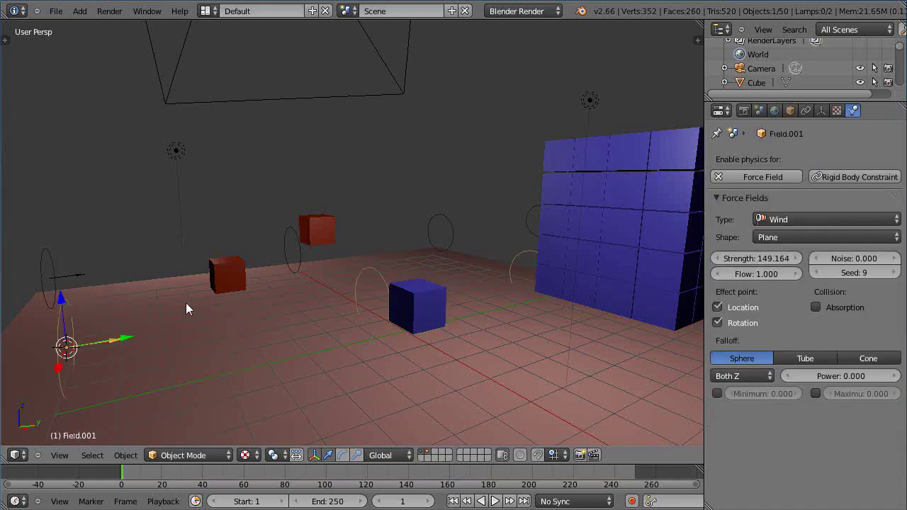
pyautogui.press('KP_Subtract')
pyautogui.press('KP_4')
pyautogui.press('KP_Add')
pyautogui.press('KP_4')
pyautogui.press('KP_Subtract')
pyautogui.rightClick(366, 264)
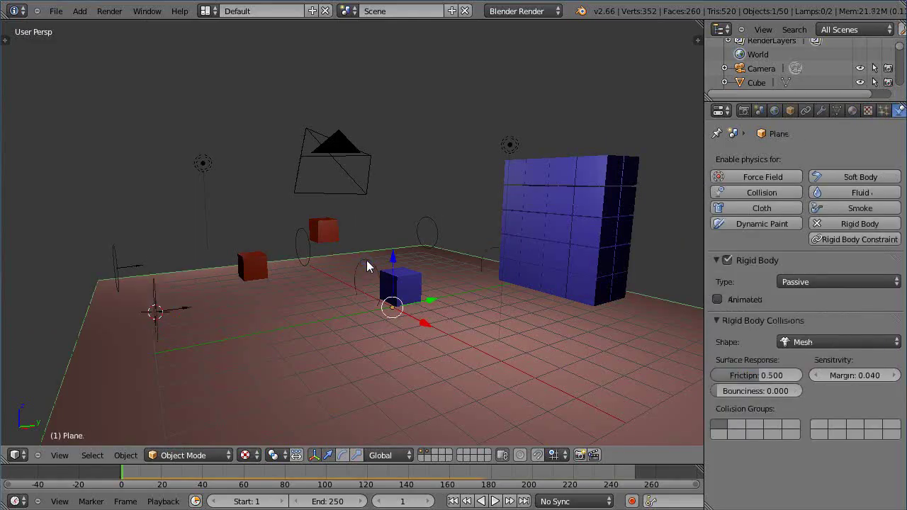
pyautogui.rightClick(369, 266)
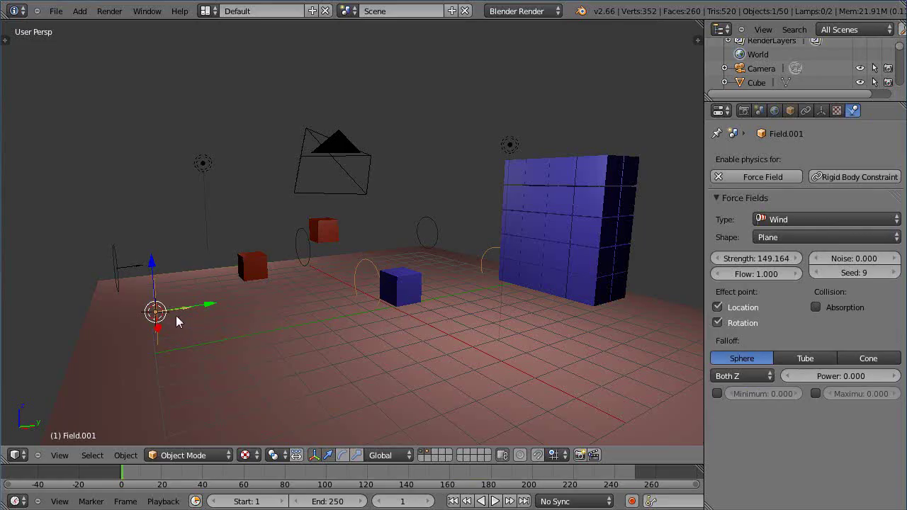
pyautogui.rightClick(412, 295)
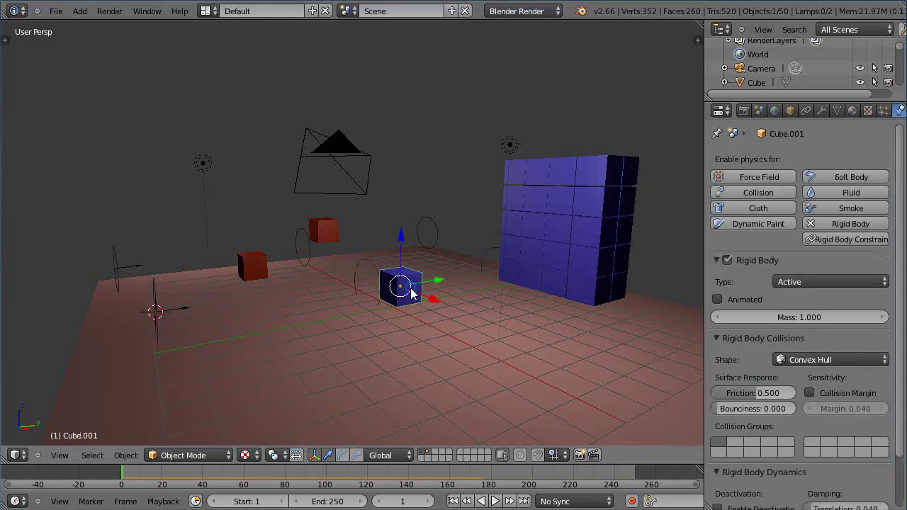
# Snap the 3D cursor to the blue cube and delete the cube
pyautogui.hotkey('shift', 's')
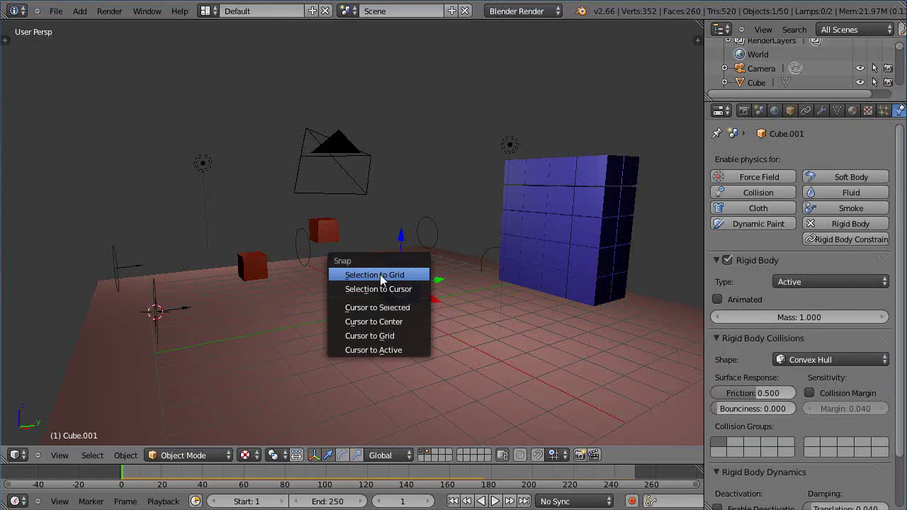
pyautogui.click(374, 309)
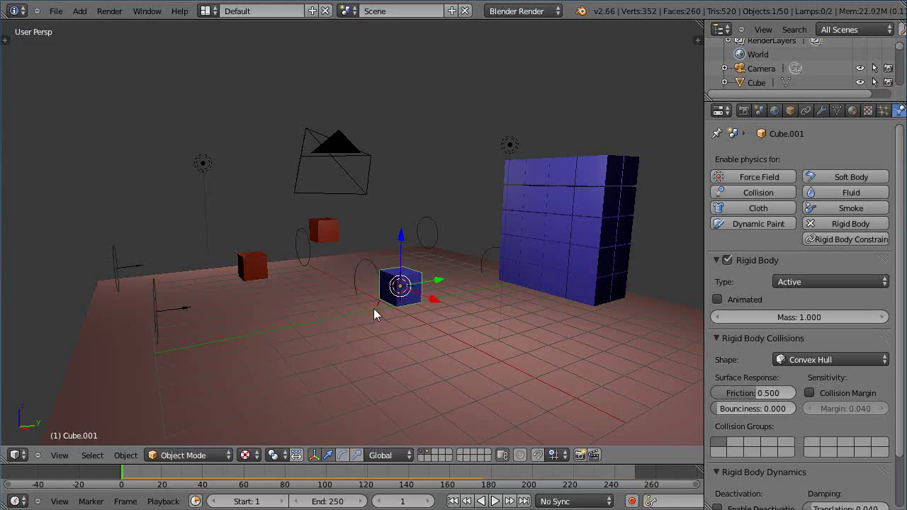
pyautogui.press('x')
pyautogui.click(406, 276)
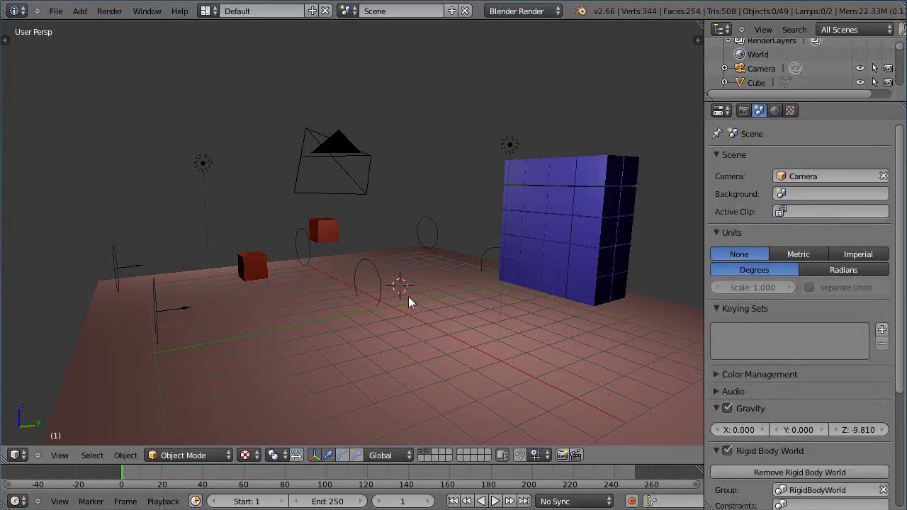
# On an empty layer, add a cube at the cursor and scale it down to about 0.436
pyautogui.click(429, 451)
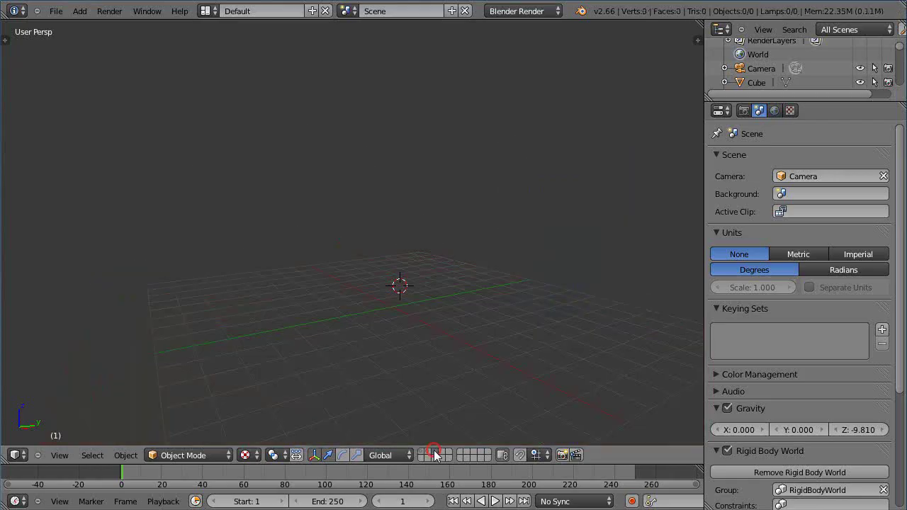
pyautogui.hotkey('shift', 'a')
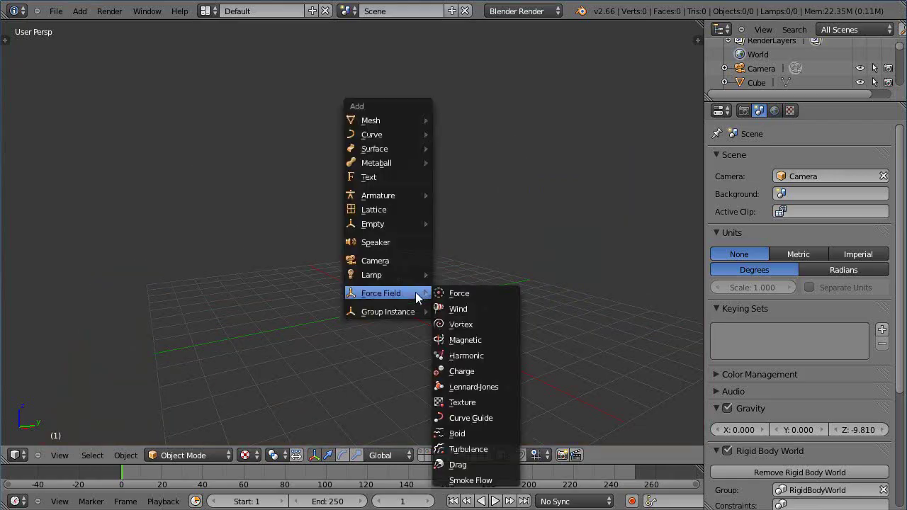
pyautogui.moveTo(399, 120)
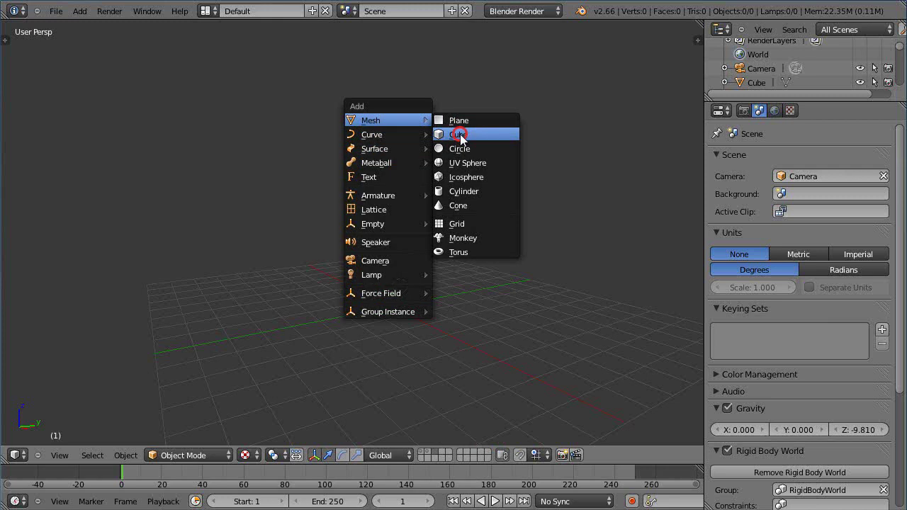
pyautogui.click(460, 134)
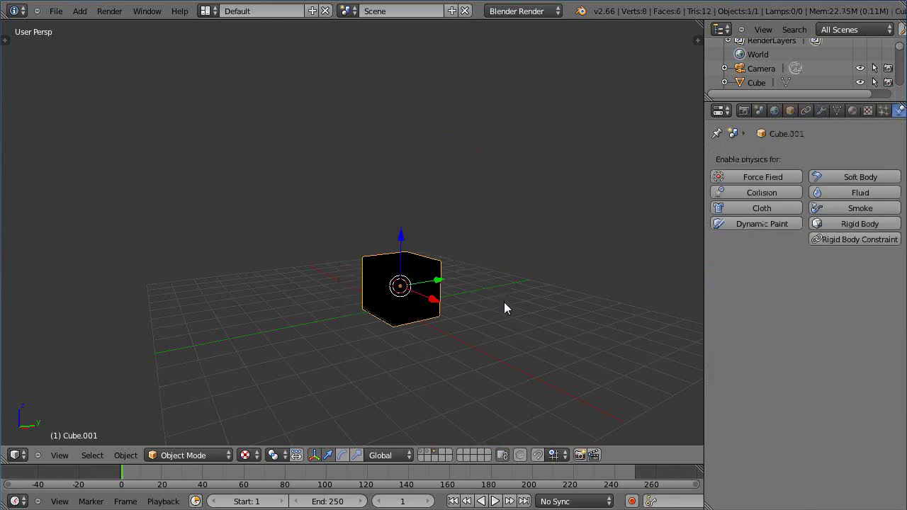
pyautogui.press('Tab')
pyautogui.press('s')
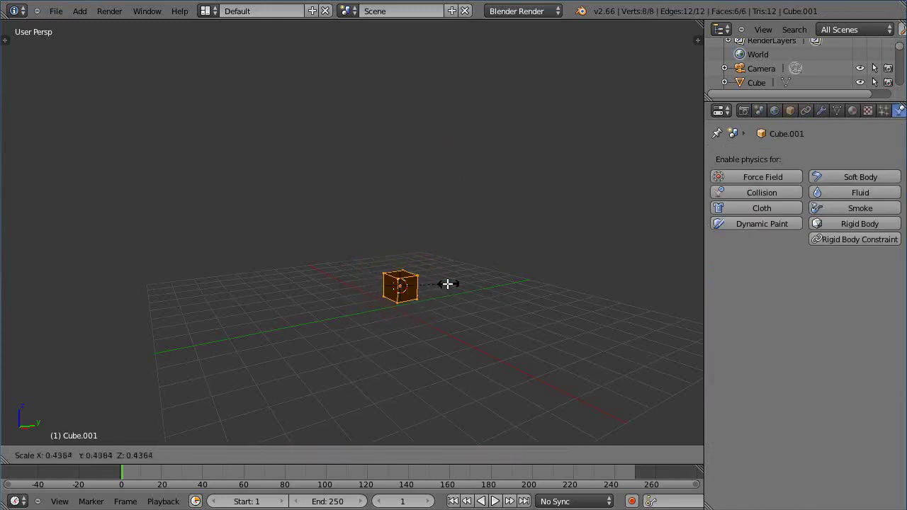
pyautogui.click(447, 283)
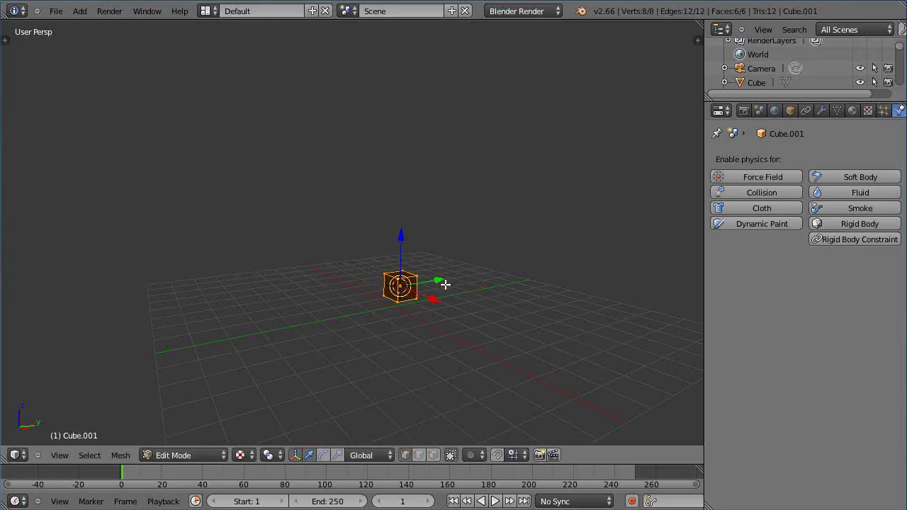
pyautogui.press('Tab')
pyautogui.press('t')
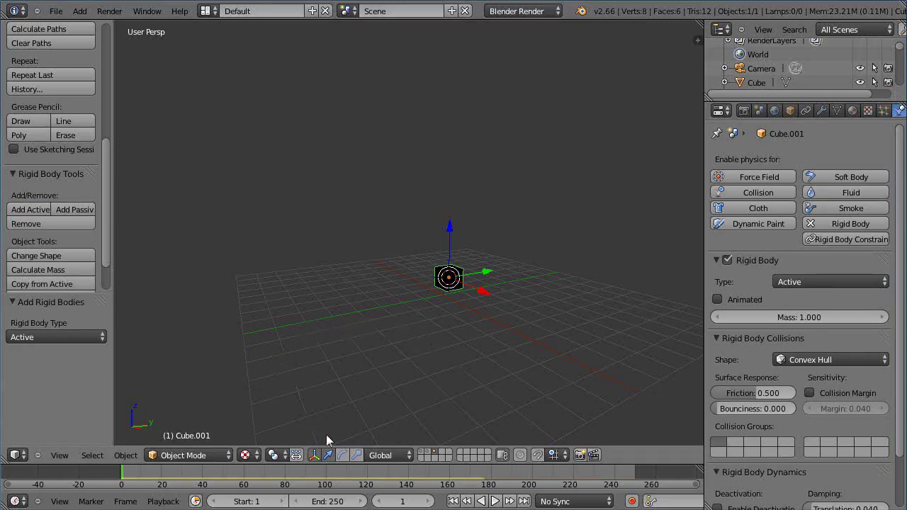
# Show the wall and lamp layers and select the existing wind field
pyautogui.click(421, 451)
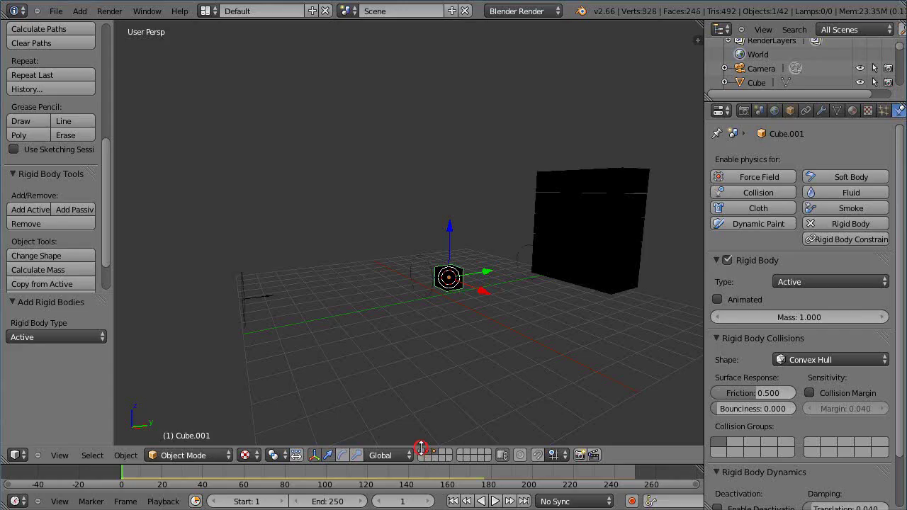
pyautogui.keyDown('shift'); pyautogui.click(428, 451); pyautogui.keyUp('shift')
pyautogui.scroll(2, 181, 282)
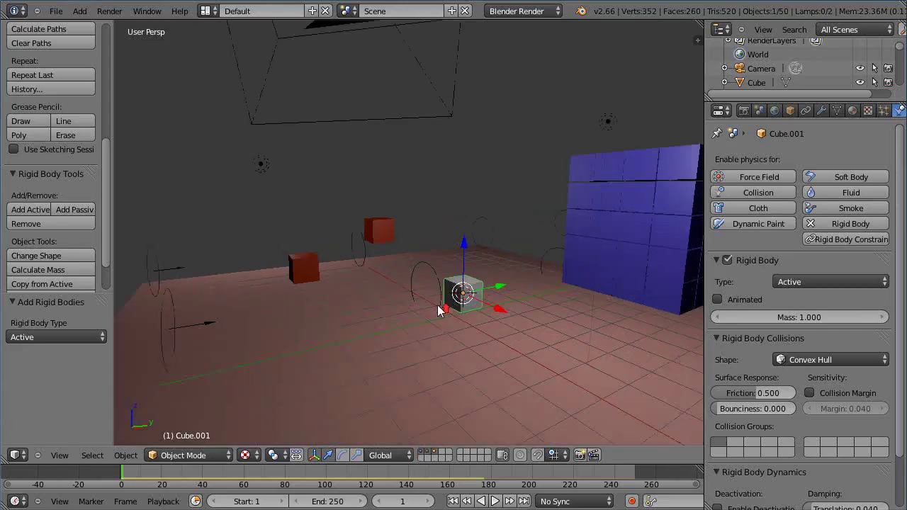
pyautogui.rightClick(164, 321)
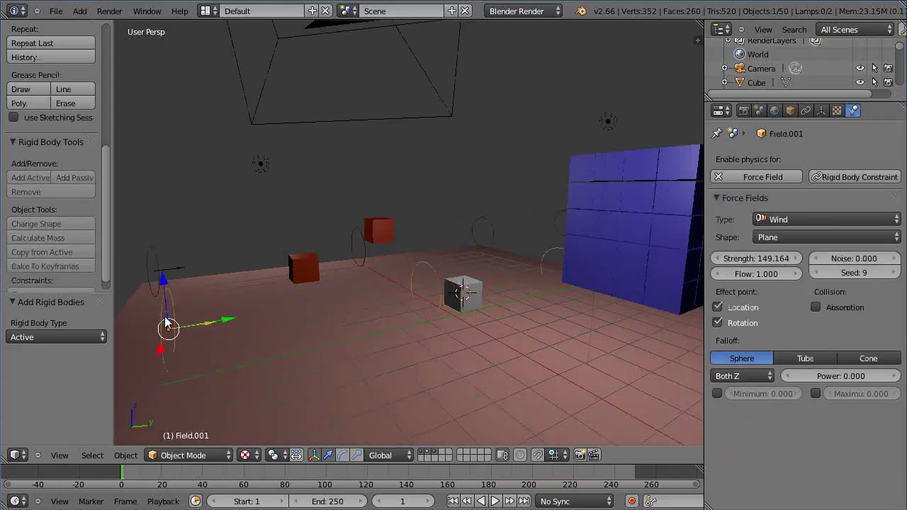
pyautogui.press('x')
# Snap the 3D cursor to the wind field, delete it, and show only the single cube's layer
pyautogui.hotkey('shift', 's')
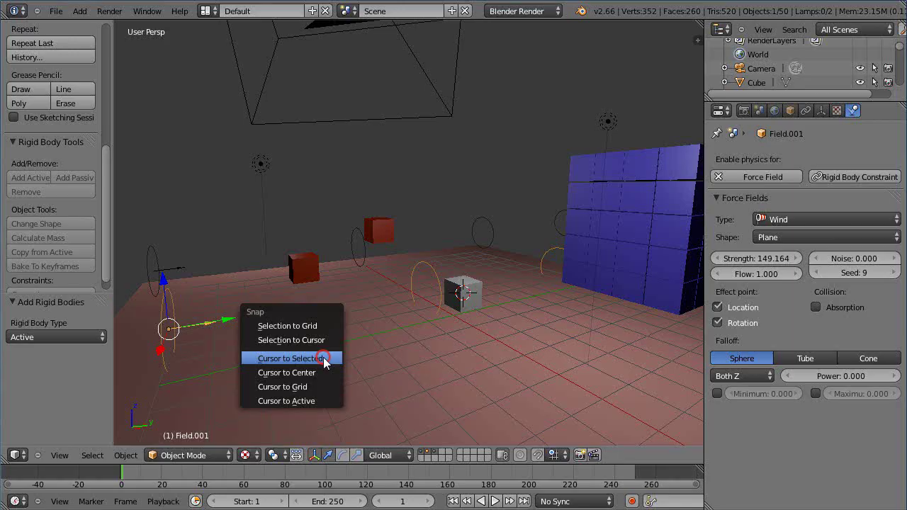
pyautogui.click(324, 358)
pyautogui.press('x')
pyautogui.click(252, 346)
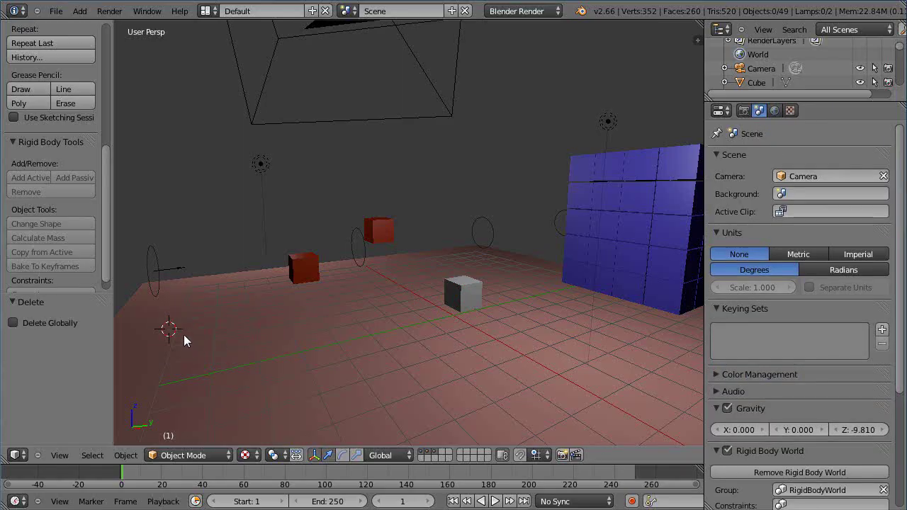
pyautogui.click(435, 454)
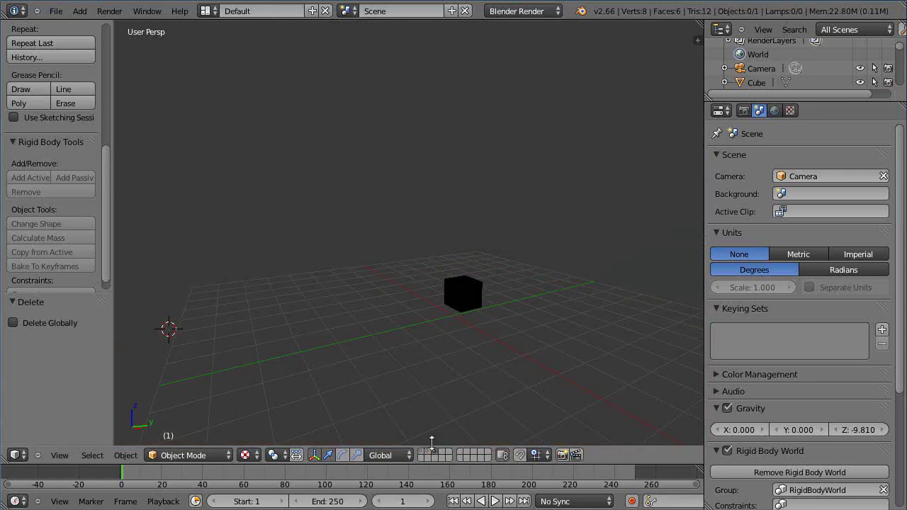
# Add a Wind field at the cursor, rotated -88.248° on X, Strength 28.2, and show the wall layer
pyautogui.hotkey('shift', 'a')
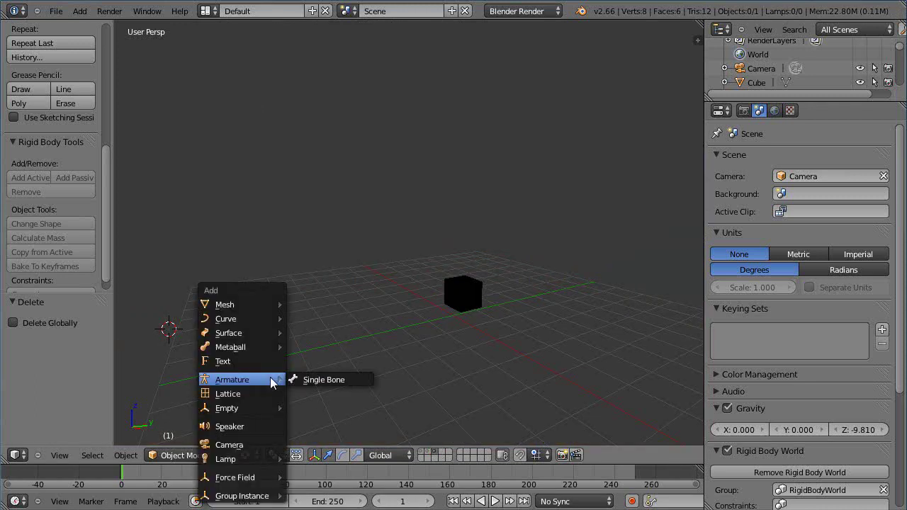
pyautogui.moveTo(255, 478)
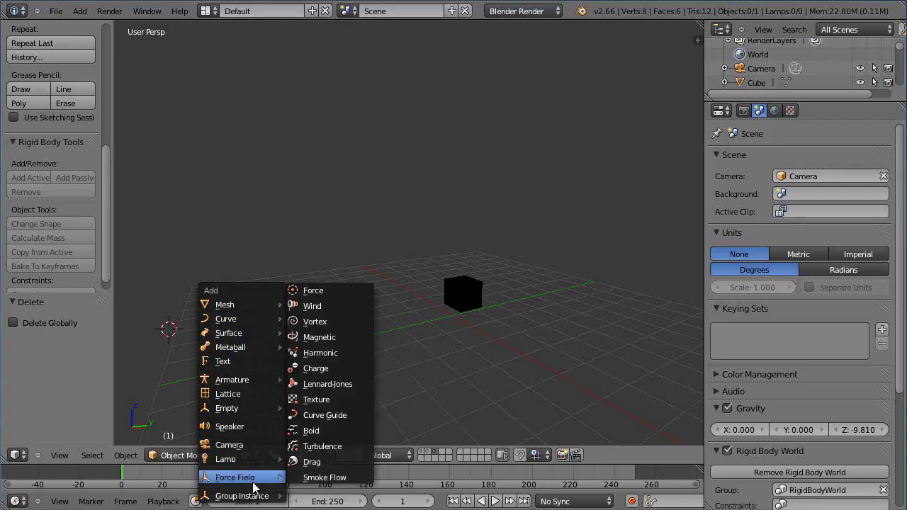
pyautogui.click(311, 306)
pyautogui.press('r')
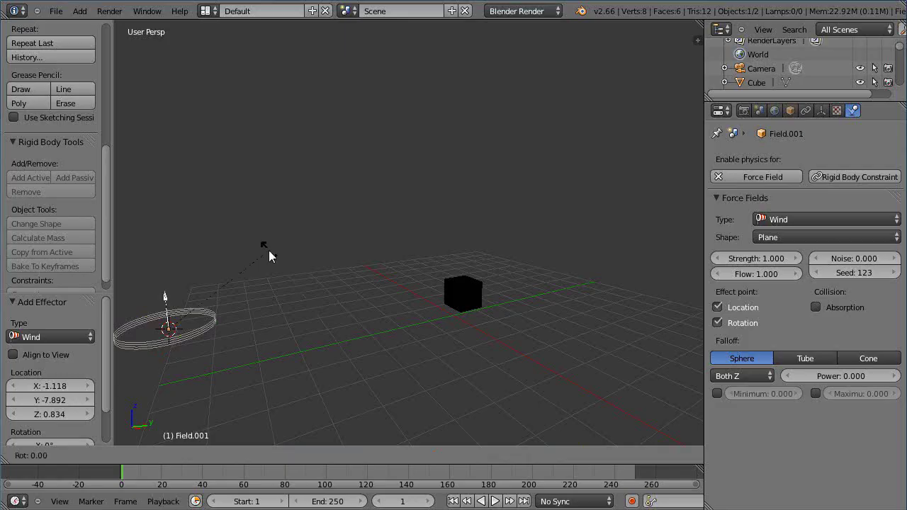
pyautogui.press('x')
pyautogui.click(253, 429)
pyautogui.moveTo(751, 259); pyautogui.dragTo(768, 261)
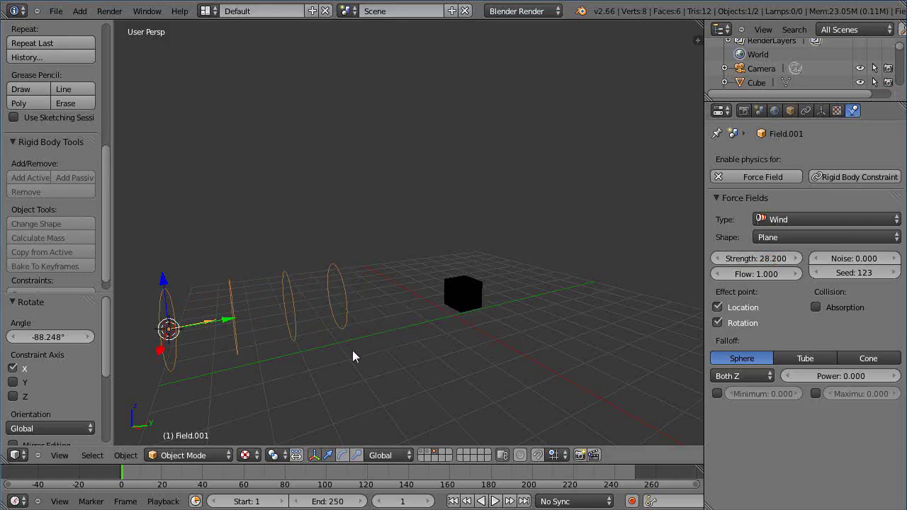
pyautogui.keyDown('shift'); pyautogui.click(424, 458); pyautogui.keyUp('shift')
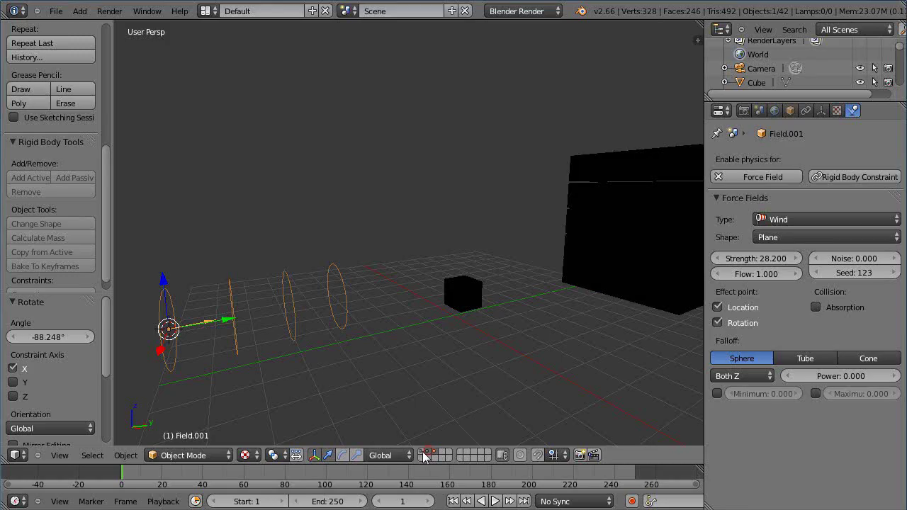
# Show the lamp layer, then select a wall cube and the single grey cube
pyautogui.keyDown('shift'); pyautogui.click(420, 452); pyautogui.keyUp('shift')
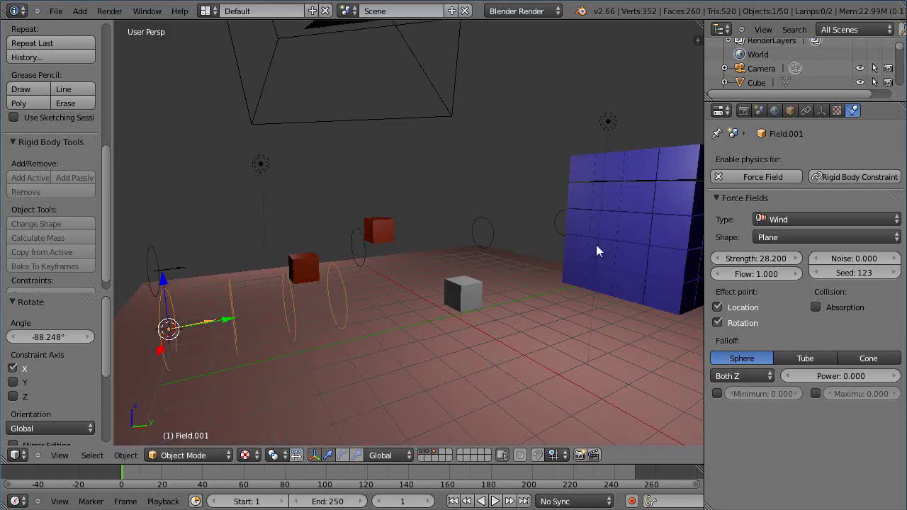
pyautogui.rightClick(614, 257)
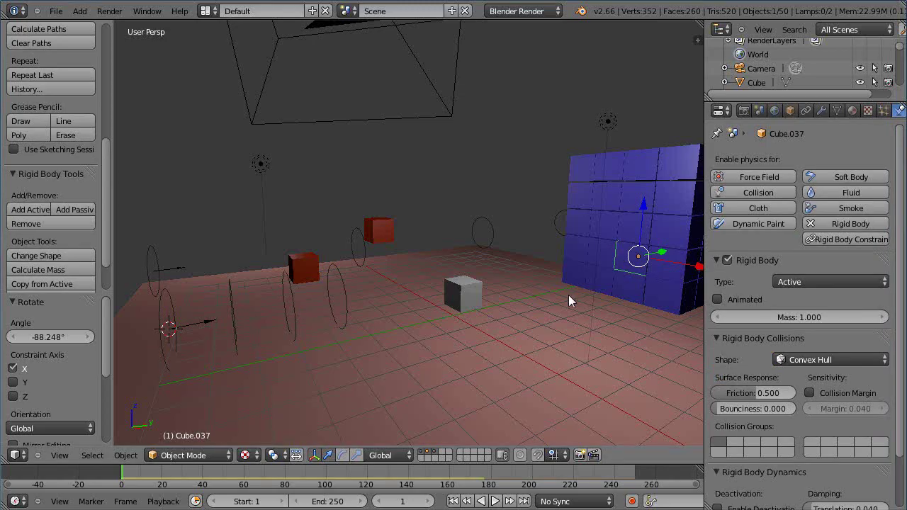
pyautogui.rightClick(472, 295)
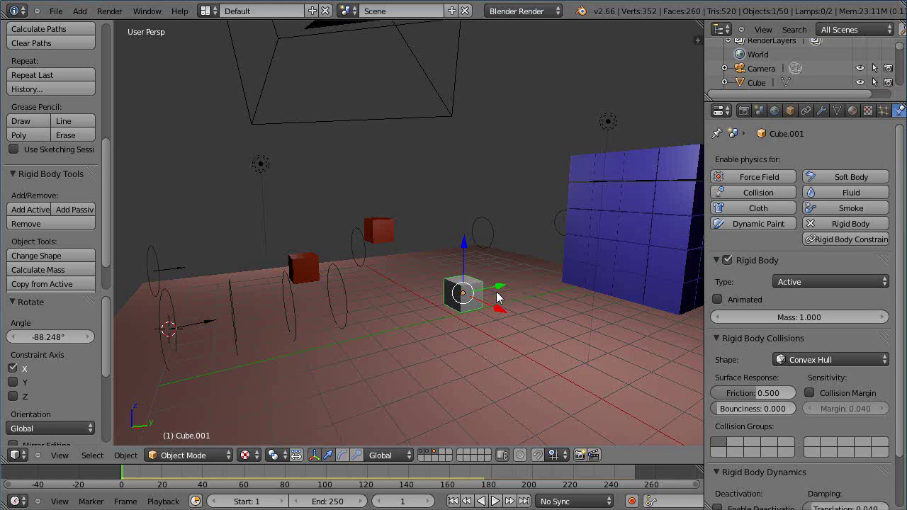
# Maximize the 3D view, test-play the wind pushing the wall, then rewind to frame 1
pyautogui.press('t')
pyautogui.hotkey('ctrl', 'Up')
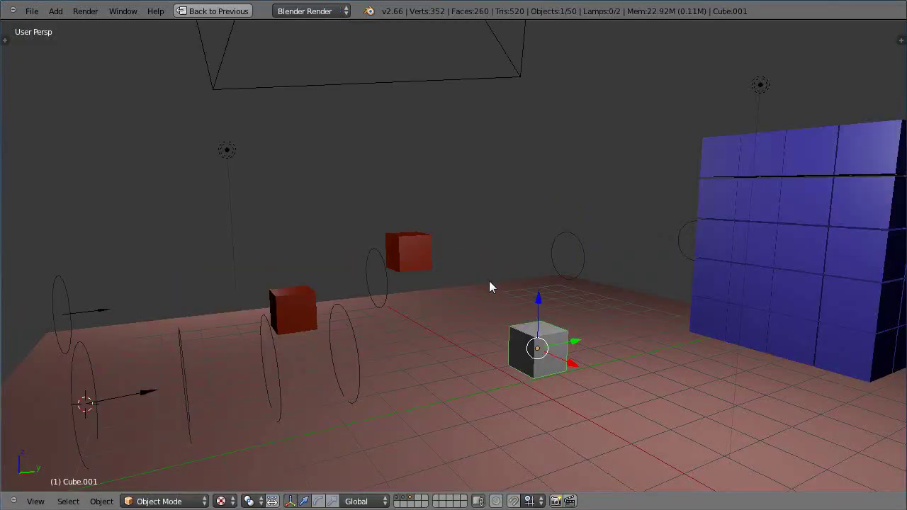
pyautogui.scroll(-2, 500, 294)
pyautogui.hotkey('alt', 'a')
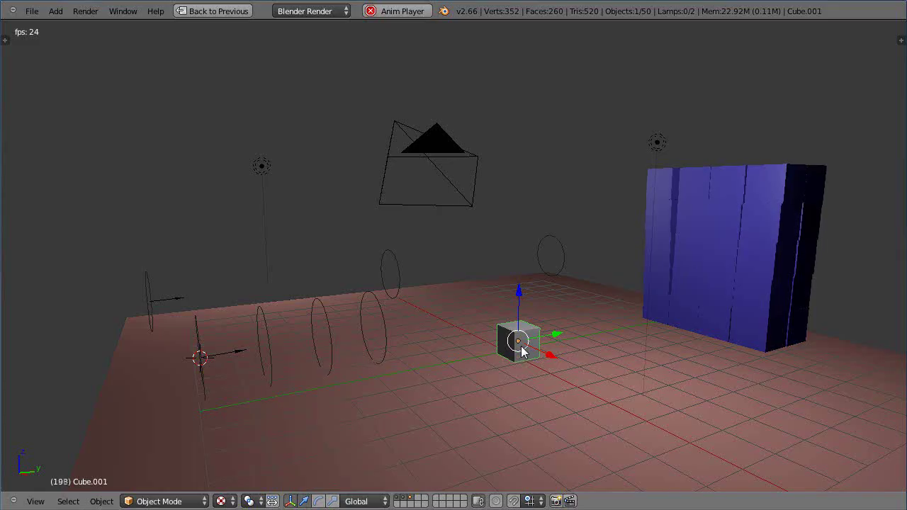
pyautogui.press('Escape')
# Select the grey cube Cube.001, orbiting to view the scene from another side
pyautogui.rightClick(378, 341)
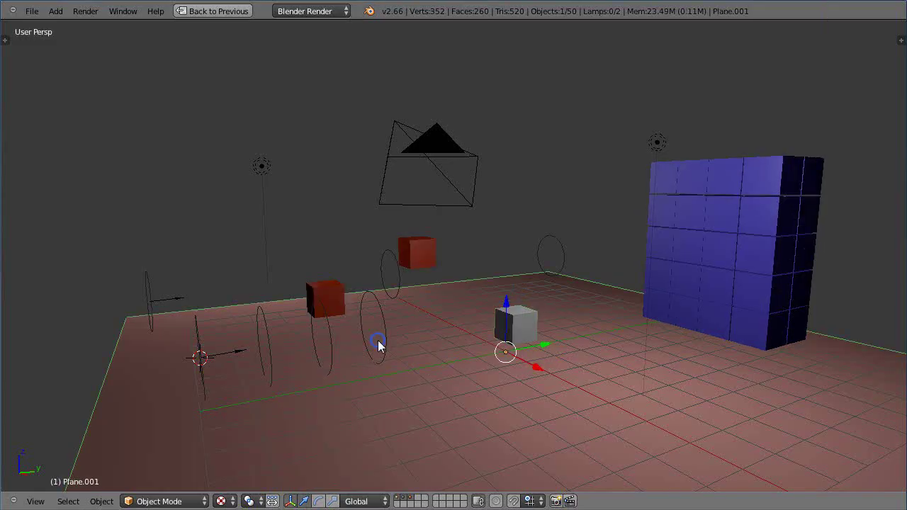
pyautogui.rightClick(200, 359)
pyautogui.rightClick(519, 339)
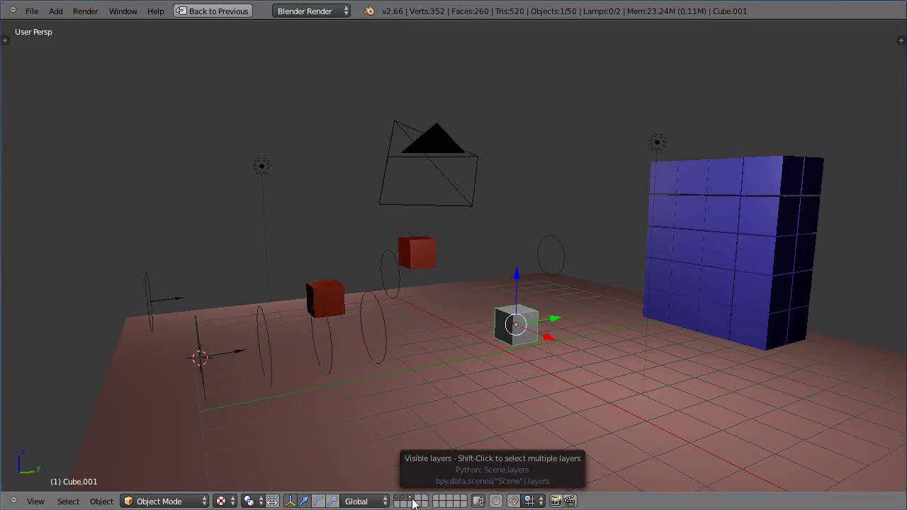
pyautogui.moveTo(390, 435); pyautogui.dragTo(418, 445, button='middle')
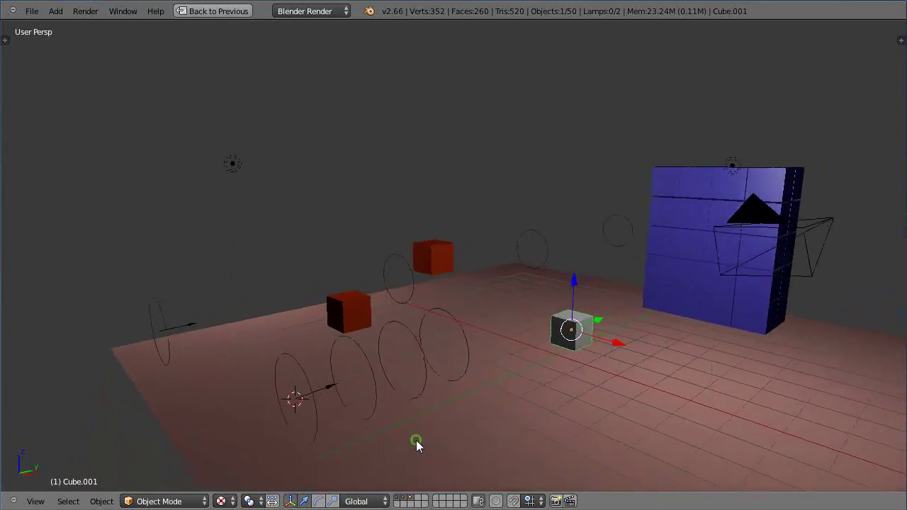
pyautogui.moveTo(353, 399); pyautogui.dragTo(413, 396, button='middle')
pyautogui.rightClick(630, 383)
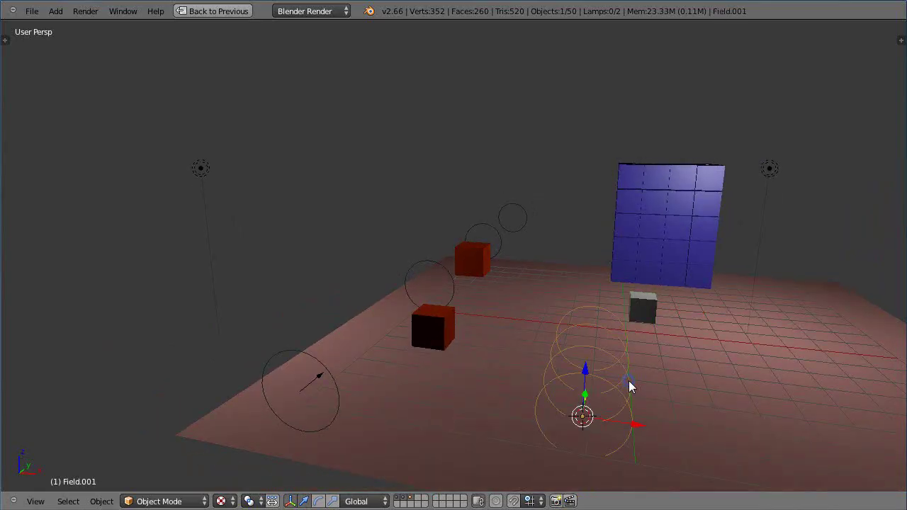
pyautogui.rightClick(644, 309)
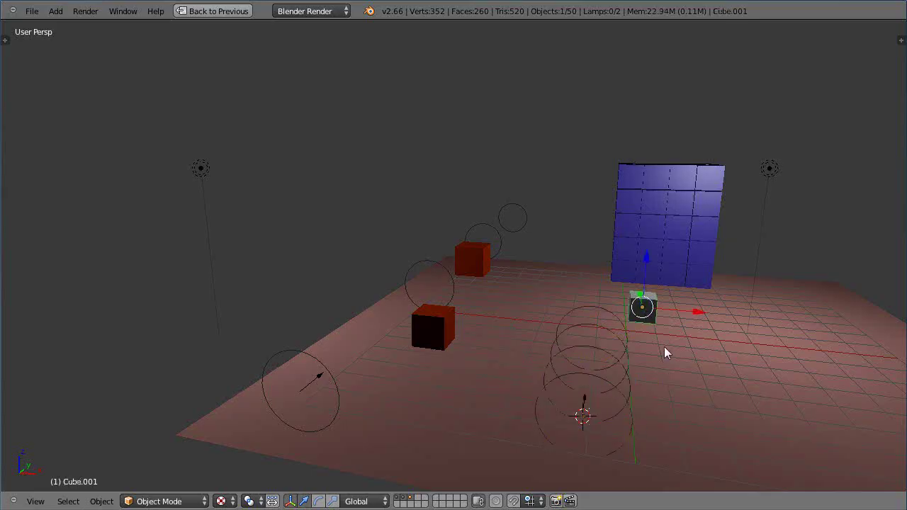
# Make the grey cube an Active rigid body
pyautogui.press('t')
pyautogui.click(31, 210)
pyautogui.moveTo(537, 411); pyautogui.dragTo(459, 389, button='middle')
# Briefly play the simulation, stop it at frame 1, and restore the normal layout
pyautogui.hotkey('alt', 'a')
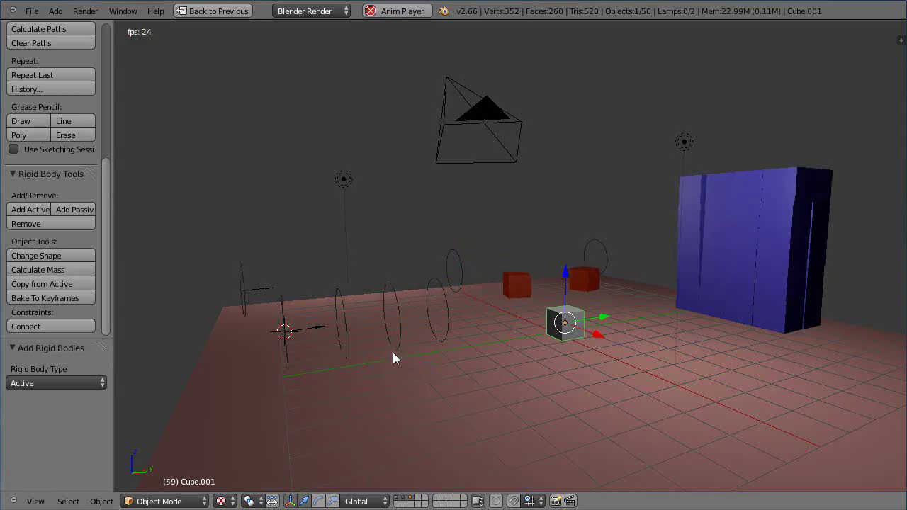
pyautogui.press('Escape')
pyautogui.hotkey('ctrl', 'Up')
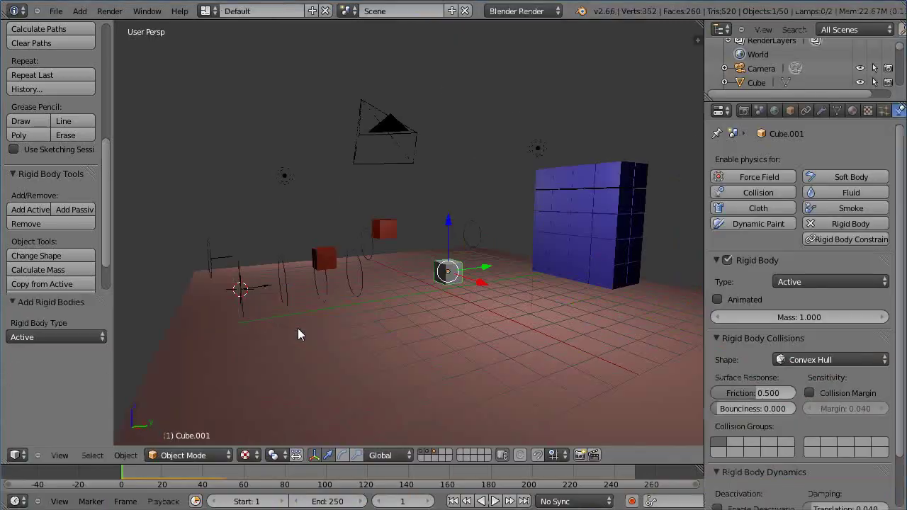
# Select the wind field and raise its Strength to 95.237
pyautogui.rightClick(242, 291)
pyautogui.moveTo(743, 258); pyautogui.dragTo(786, 261)
pyautogui.scroll(3, 616, 292)
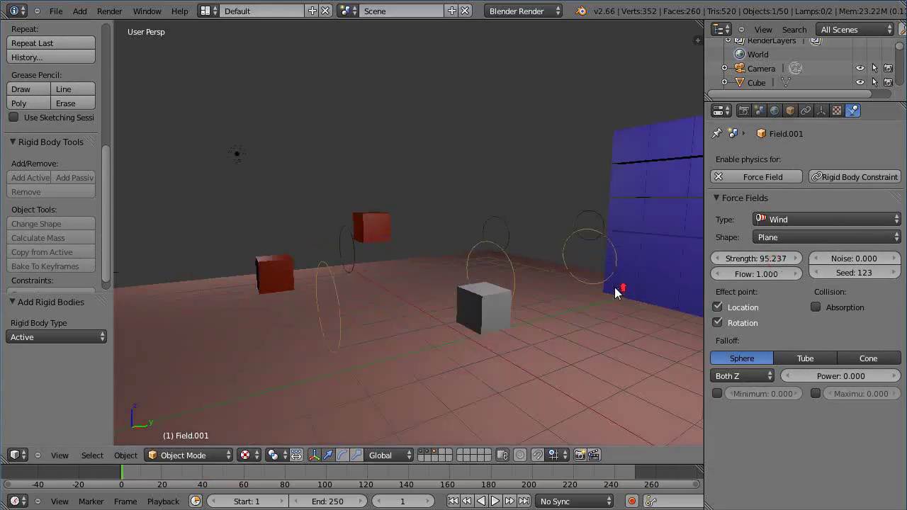
pyautogui.scroll(-4, 554, 330)
# Replay the simulation, then raise the wind field Strength to 350.838
pyautogui.hotkey('alt', 'a')
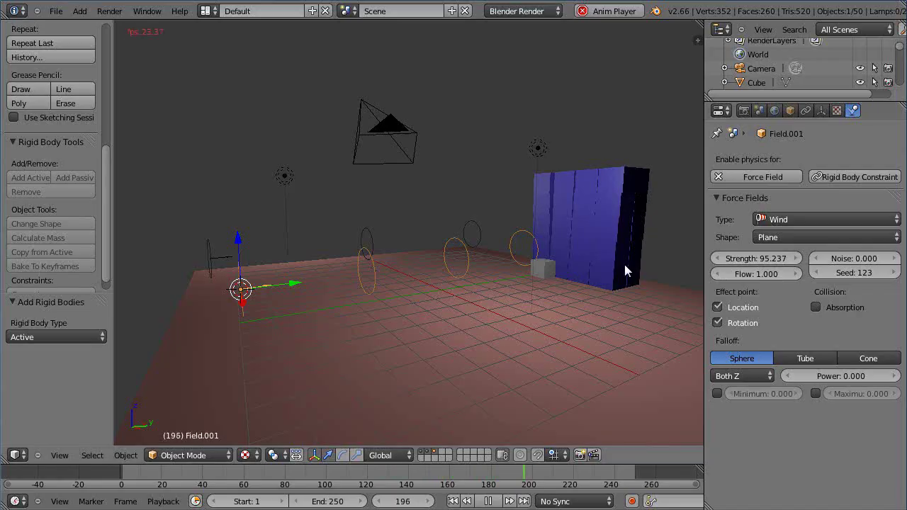
pyautogui.press('Escape')
pyautogui.moveTo(724, 259); pyautogui.dragTo(790, 276)
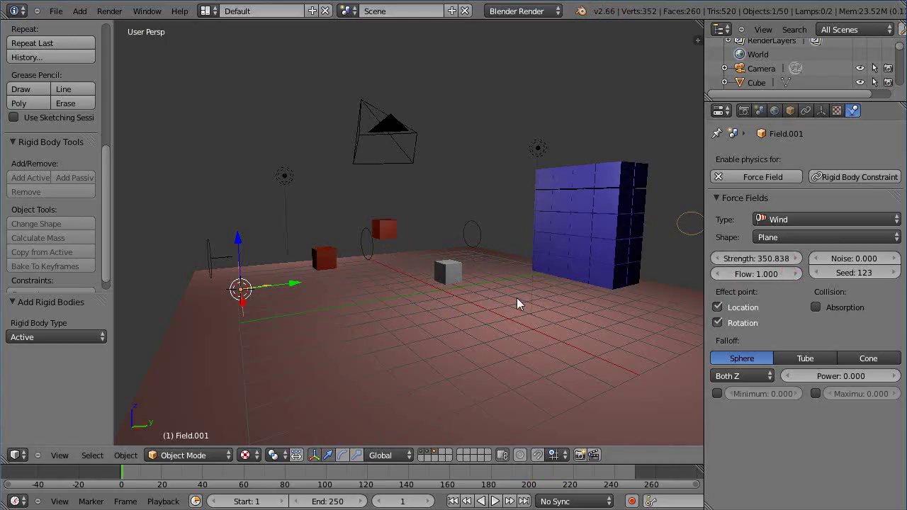
# Test the stronger wind in a maximized view, then restore the layout and select the grey cube
pyautogui.press('t')
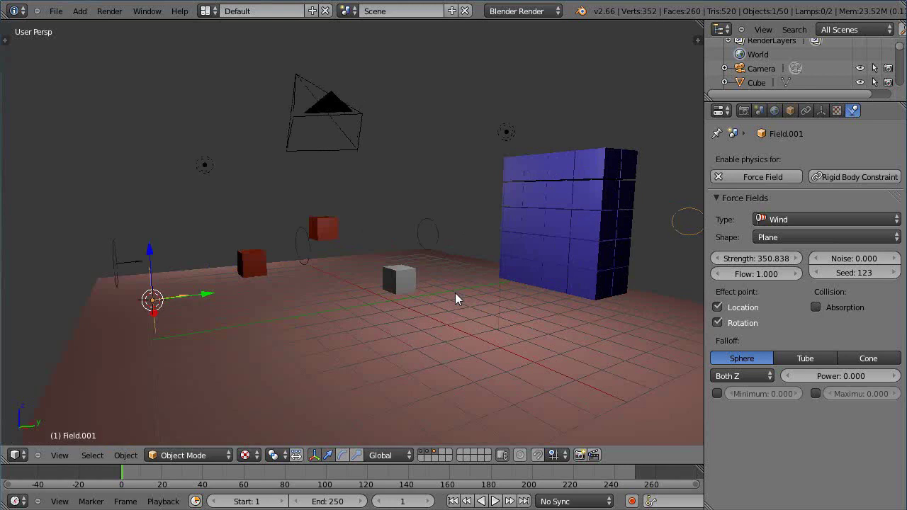
pyautogui.hotkey('ctrl', 'Up')
pyautogui.moveTo(470, 314); pyautogui.dragTo(499, 369, button='middle')
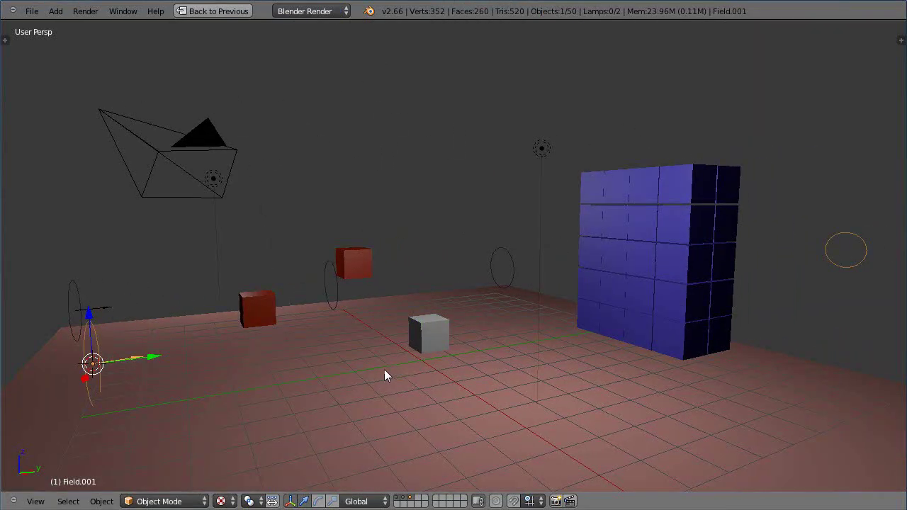
pyautogui.hotkey('alt', 'a')
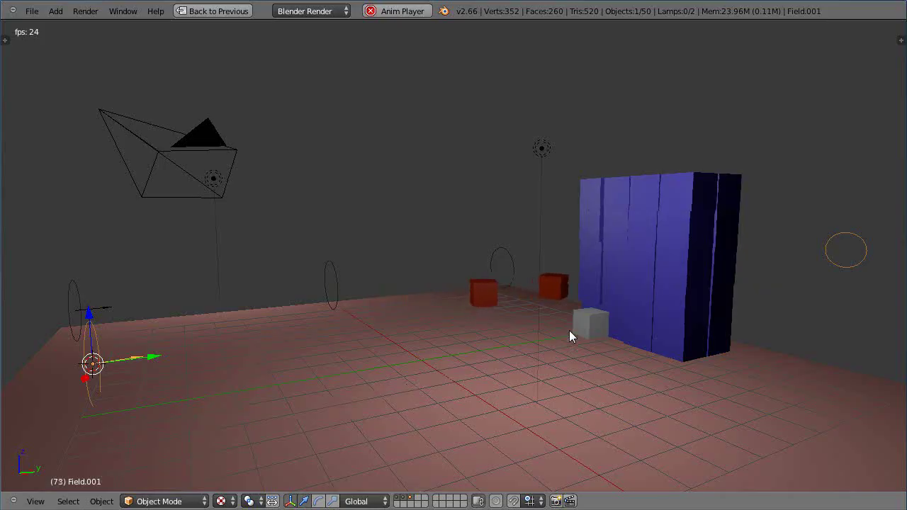
pyautogui.press('Escape')
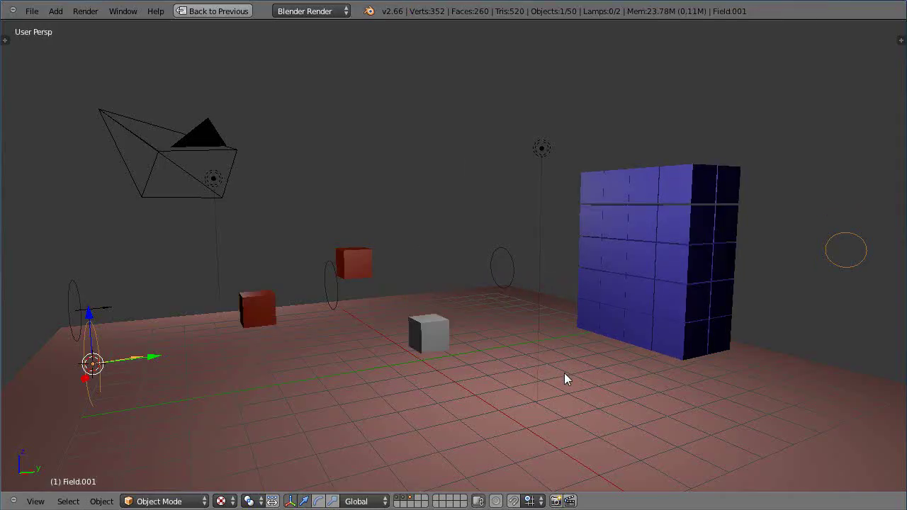
pyautogui.hotkey('ctrl', 'Up')
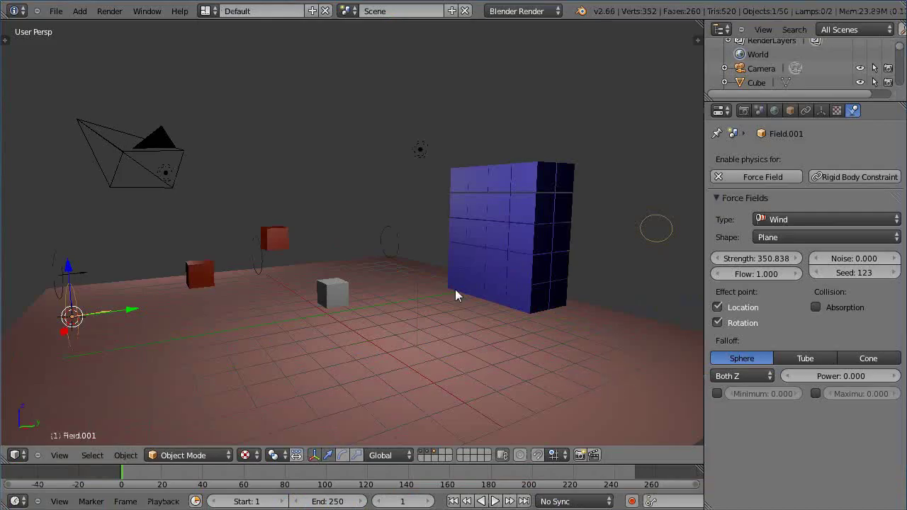
pyautogui.rightClick(342, 294)
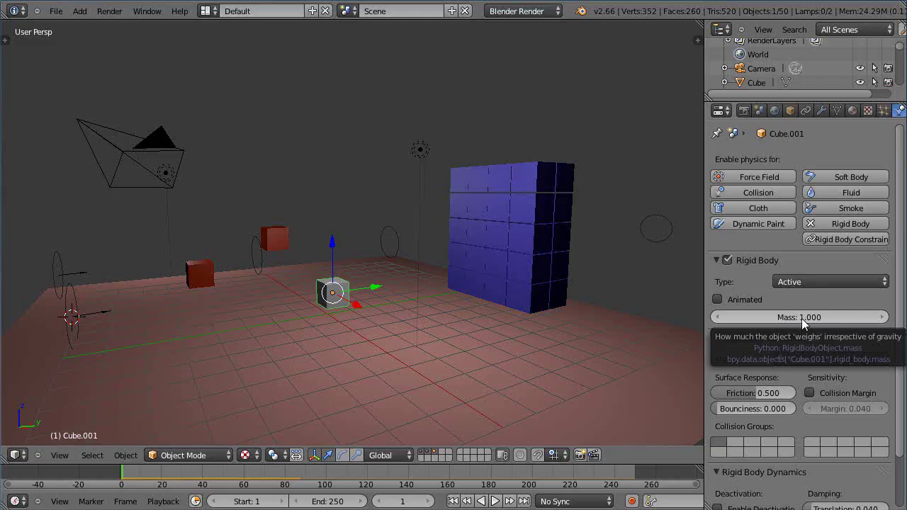
# Raise the grey cube's rigid-body Mass from 1.000 to 74.960 and play the simulation
pyautogui.rightClick(521, 257)
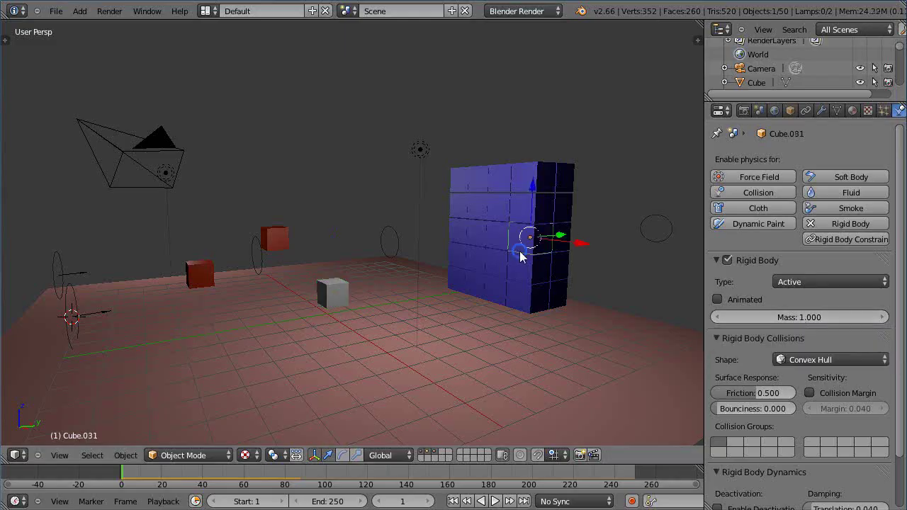
pyautogui.rightClick(339, 300)
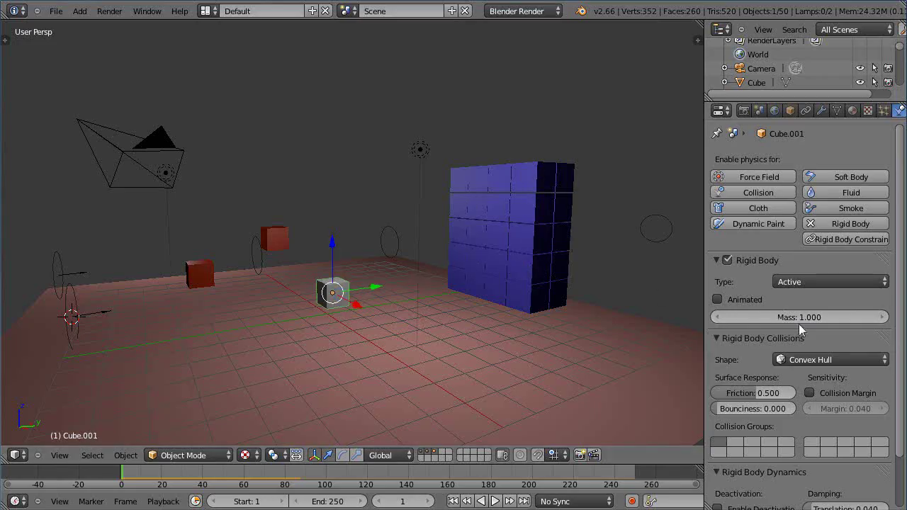
pyautogui.moveTo(799, 318); pyautogui.dragTo(843, 320)
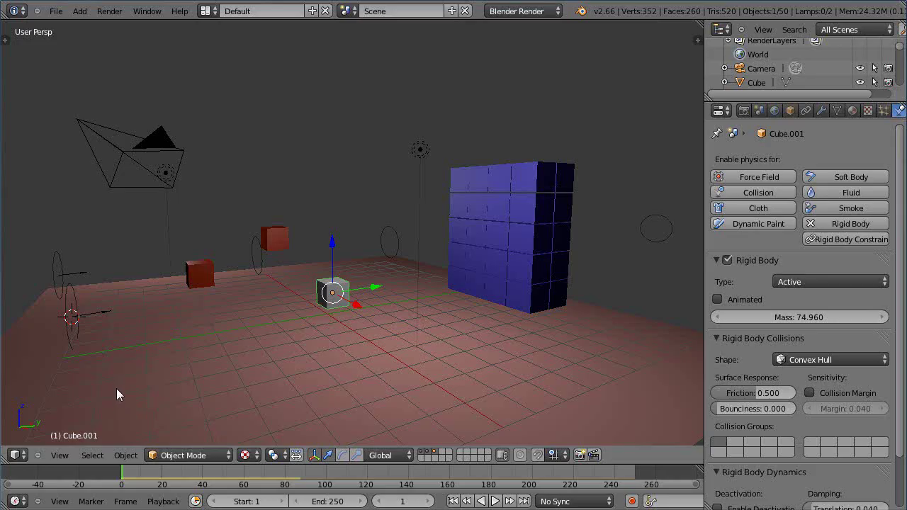
pyautogui.hotkey('alt', 'a')
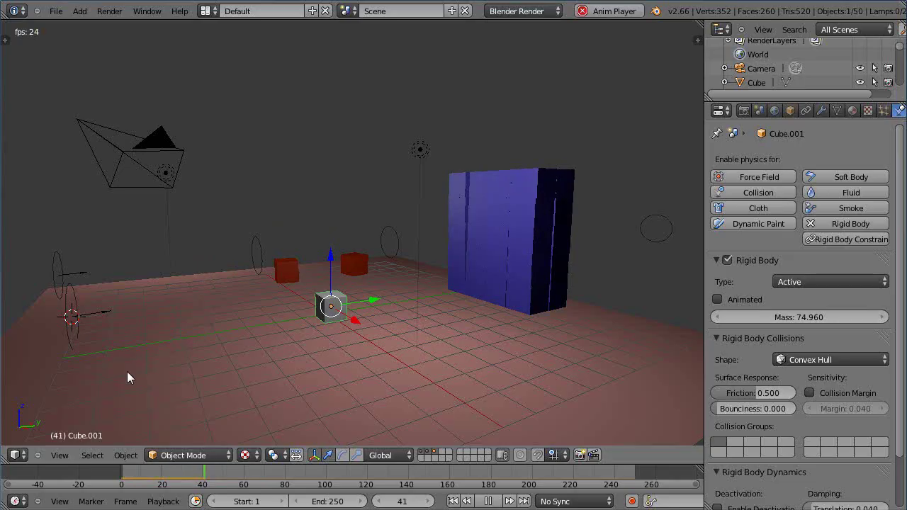
# Raise the wind field Strength to 10000.000 during playback and orbit to watch the wall topple
pyautogui.rightClick(72, 319)
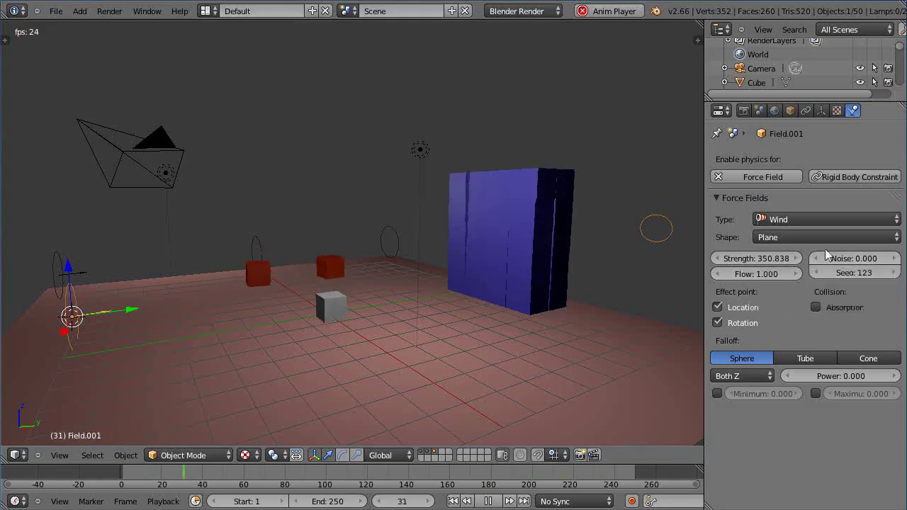
pyautogui.moveTo(744, 258); pyautogui.dragTo(872, 264)
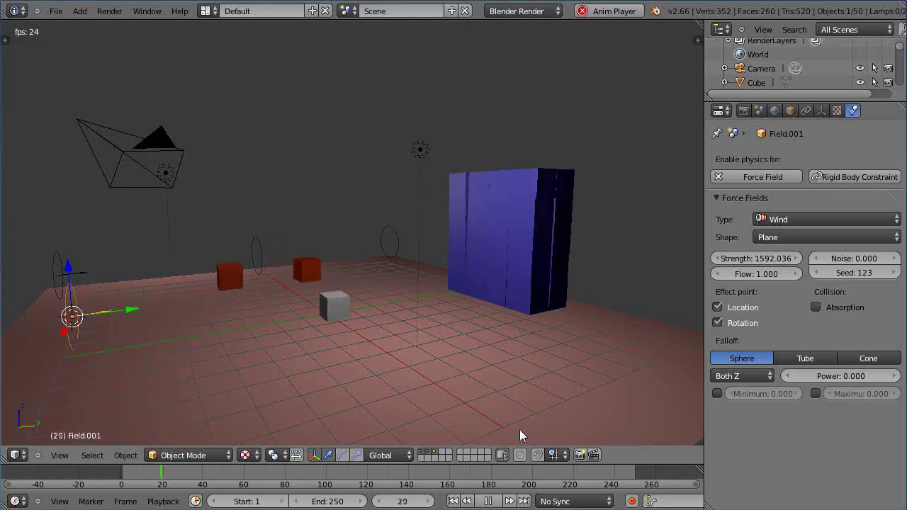
pyautogui.moveTo(728, 262); pyautogui.dragTo(801, 261)
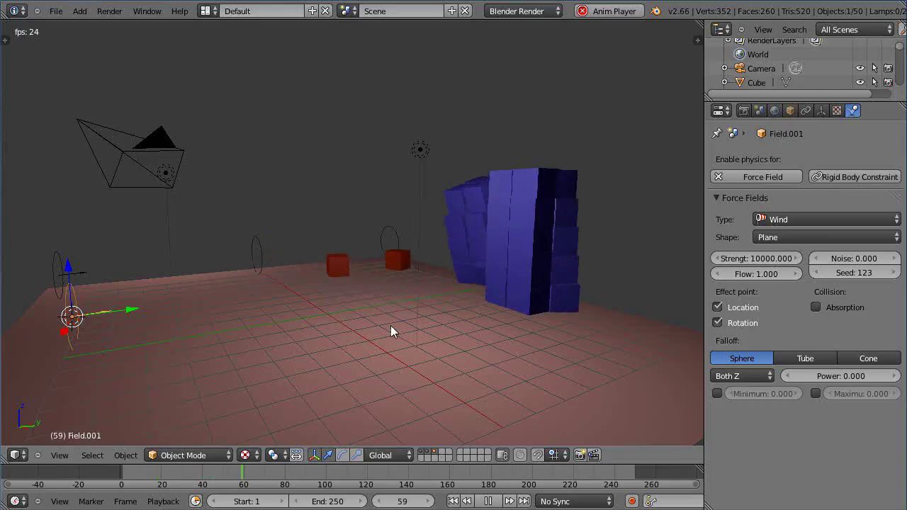
pyautogui.moveTo(388, 328); pyautogui.dragTo(367, 330, button='middle')
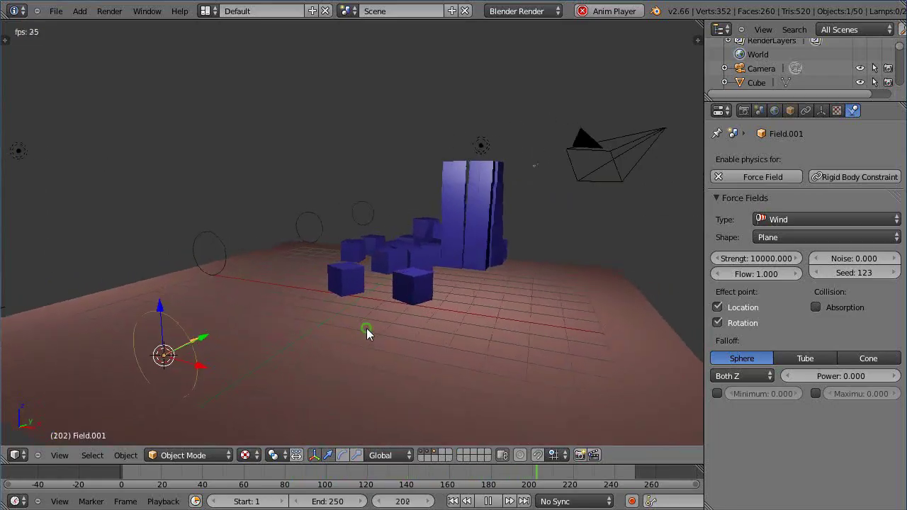
pyautogui.moveTo(428, 318); pyautogui.dragTo(429, 323, button='middle')
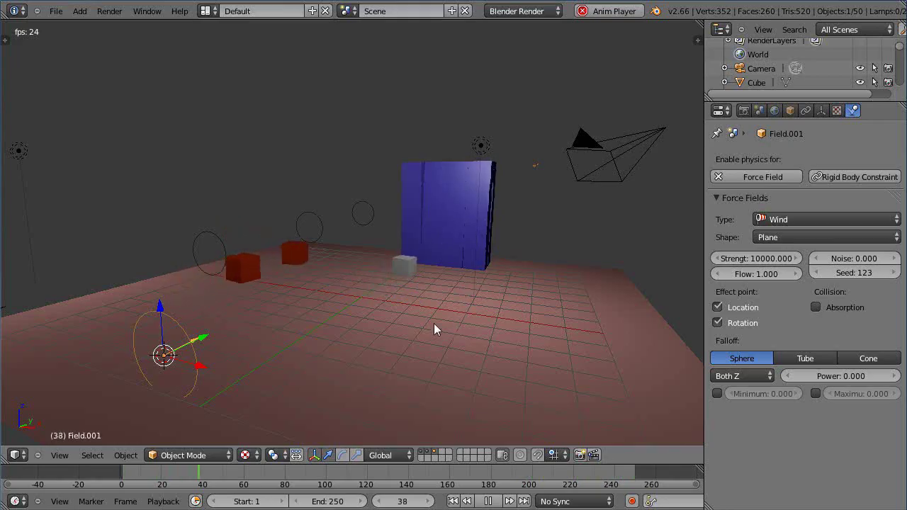
pyautogui.moveTo(442, 357)
pyautogui.mouseDown(button='middle')
pyautogui.moveTo(417, 358)
pyautogui.moveTo(427, 352)
pyautogui.mouseUp(button='middle')
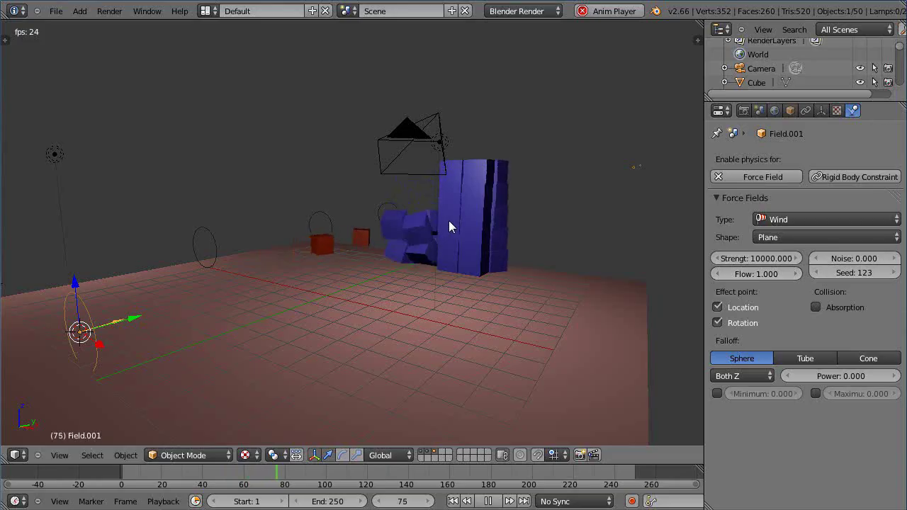
# Stop playback at frame 1, select wall bricks such as Cube.029, and orbit to face the wall
pyautogui.press('Escape')
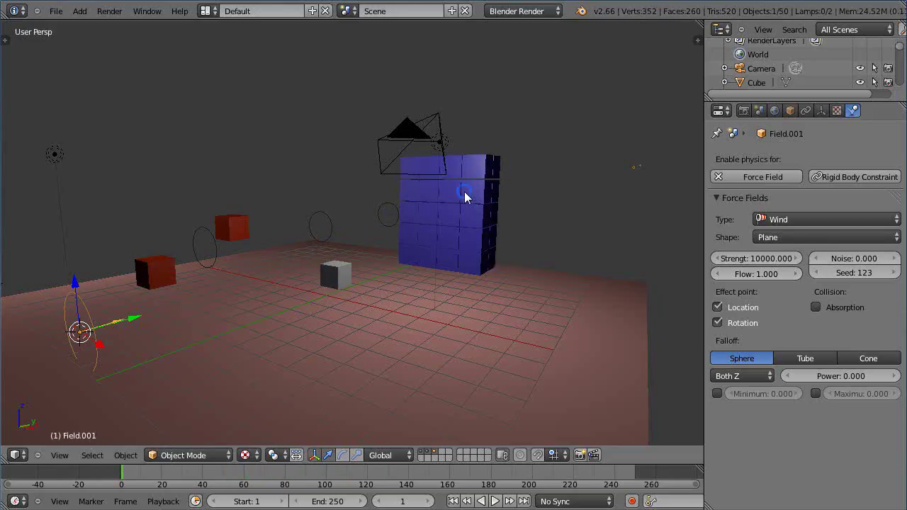
pyautogui.rightClick(465, 193)
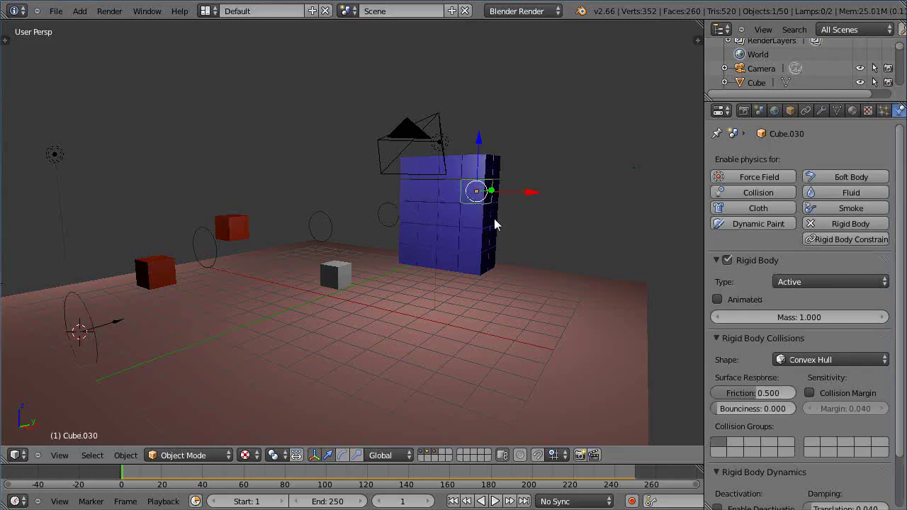
pyautogui.rightClick(426, 205)
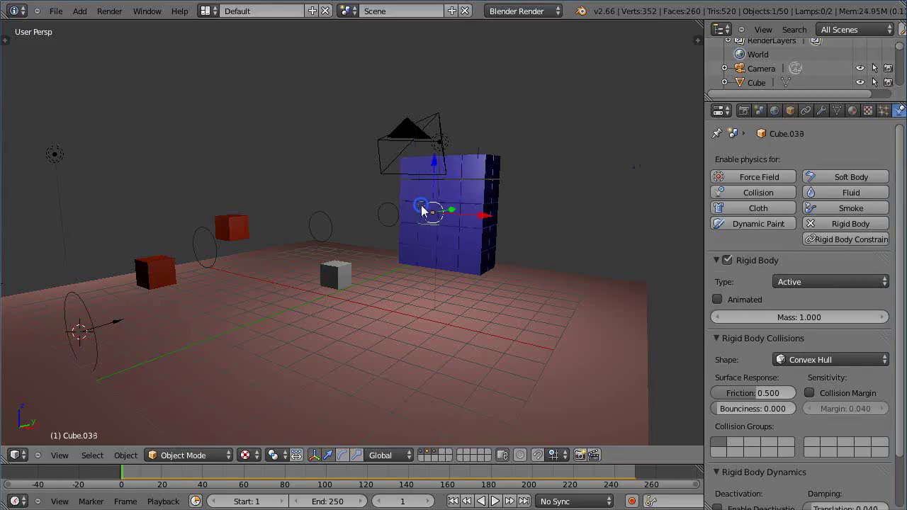
pyautogui.rightClick(455, 192)
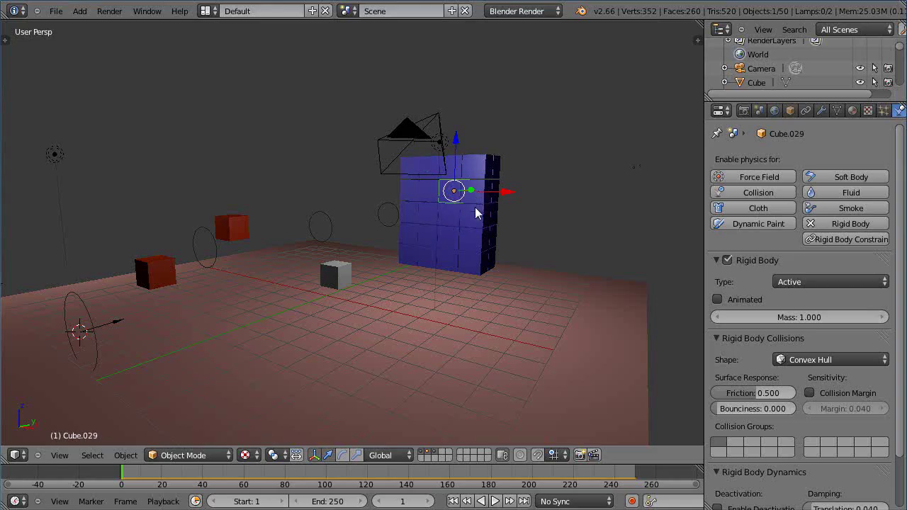
pyautogui.moveTo(479, 286); pyautogui.dragTo(460, 292, button='middle')
pyautogui.scroll(3, 388, 299)
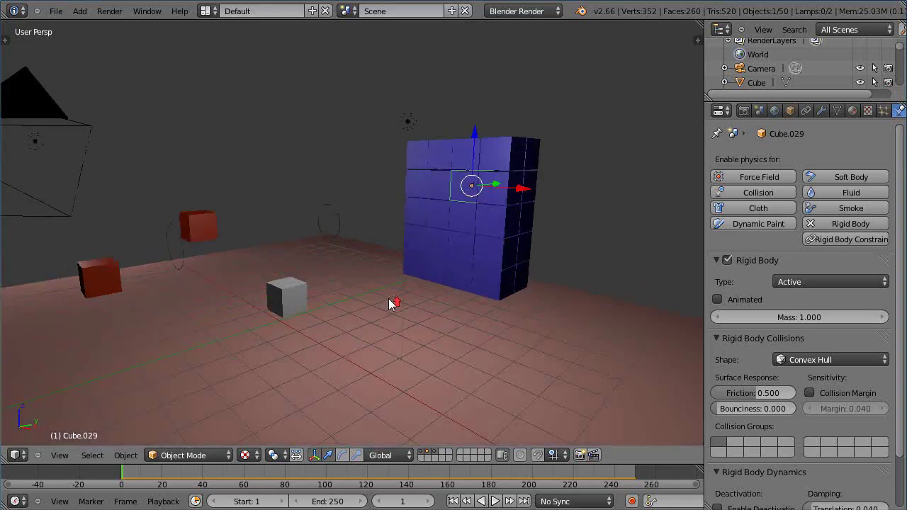
pyautogui.moveTo(348, 341); pyautogui.dragTo(417, 349, button='middle')
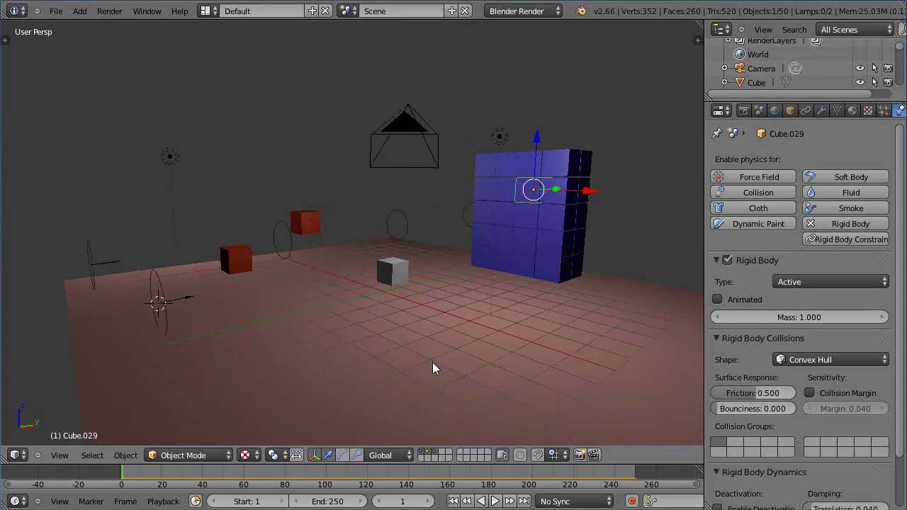